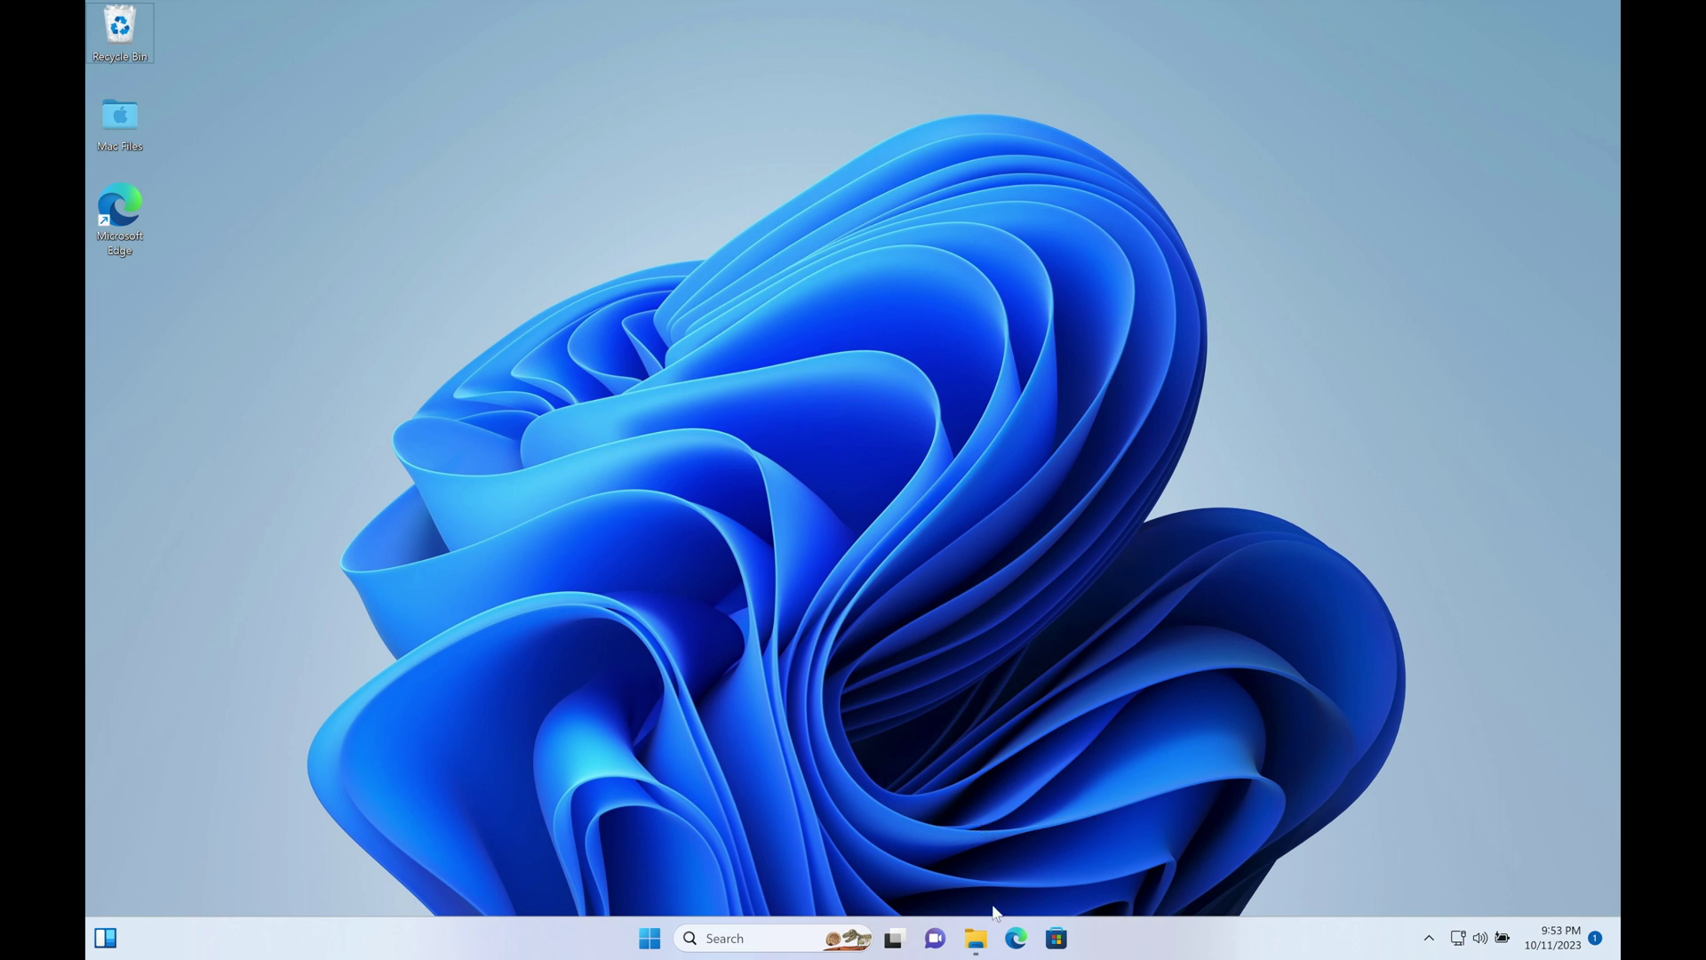
Open the ROSTECH (E:) drive and look through its ISTA_Standalone_4.39.20 folder, returning to the drive's root
left_click(975, 937)
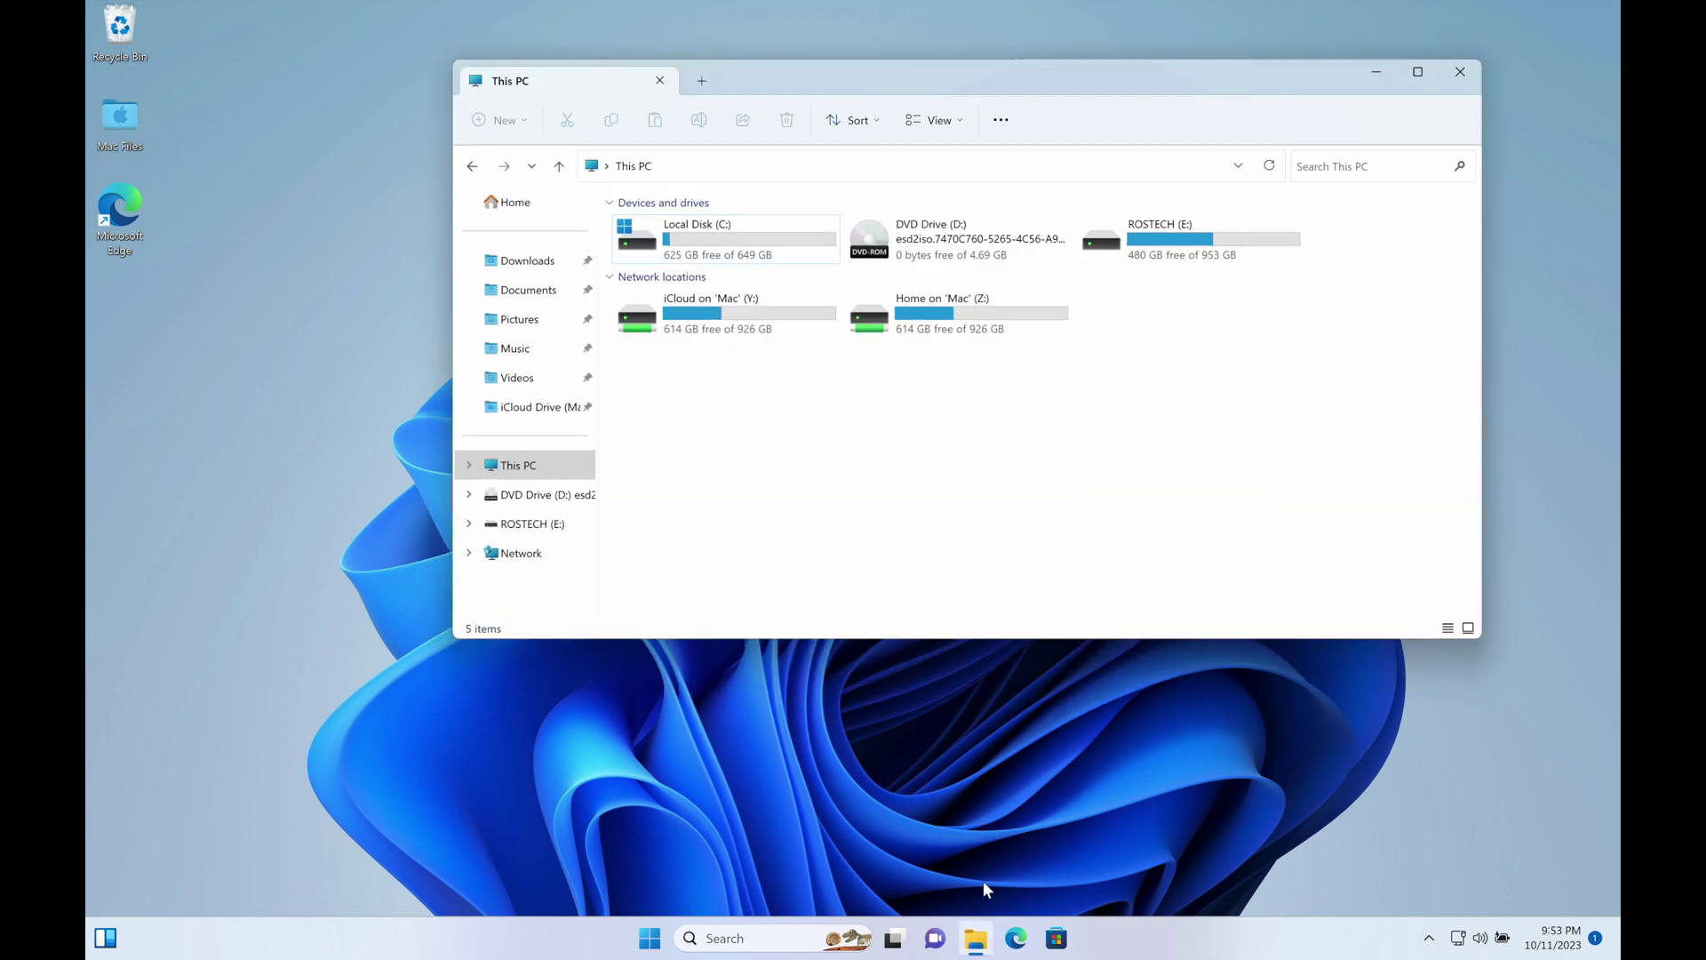
double_click(1102, 267)
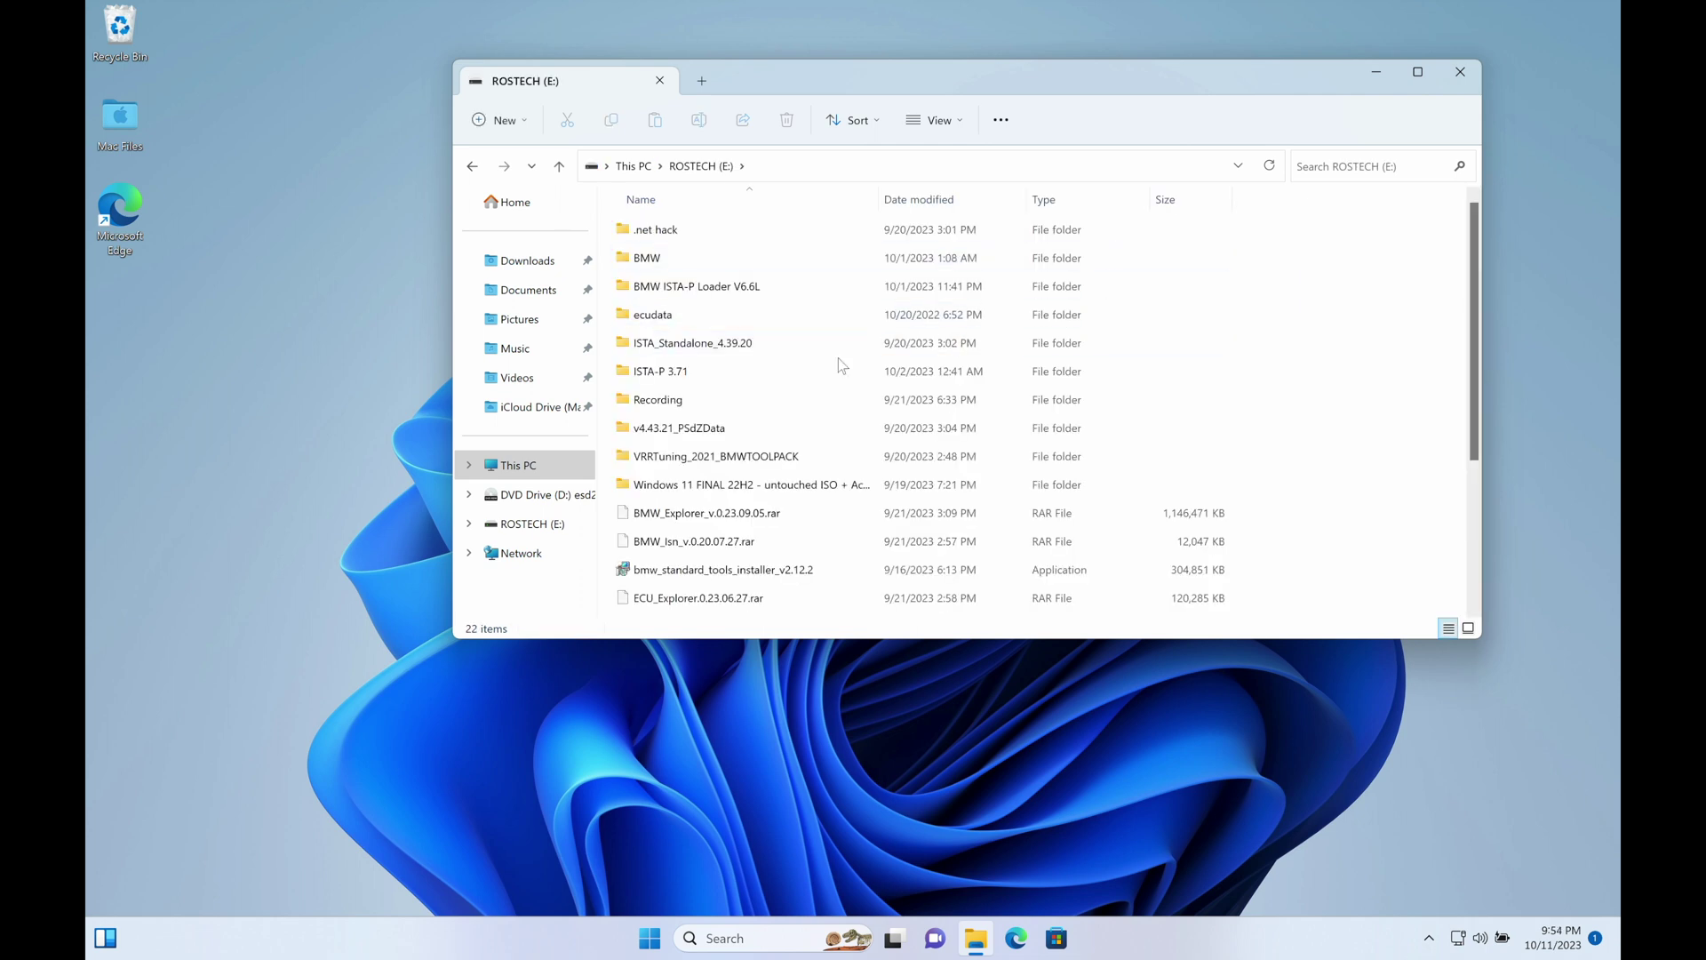
left_click(776, 349)
double_click(778, 352)
scroll(778, 354, "down", 2)
scroll(778, 353, "up", 2)
left_click(472, 166)
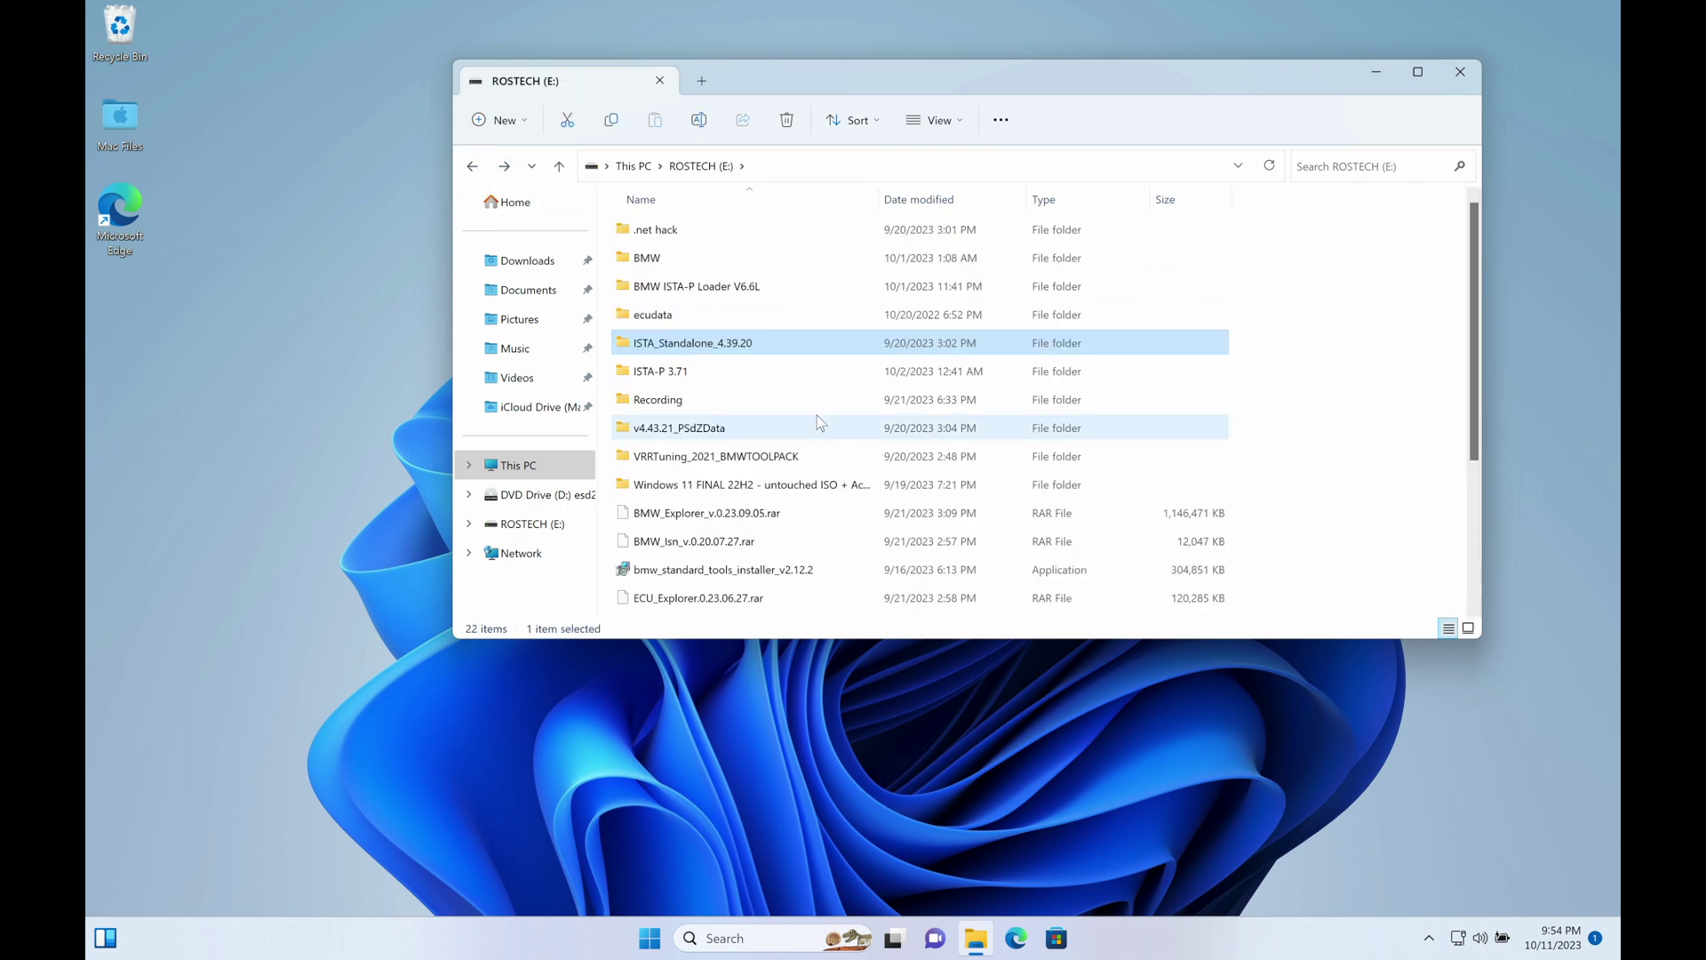
Run the VCRedist 2005-2019 x86 x64 installer from the E: drive, allow it to make changes, and minimize File Explorer
scroll(817, 414, "down", 3)
left_click(711, 605)
double_click(714, 605)
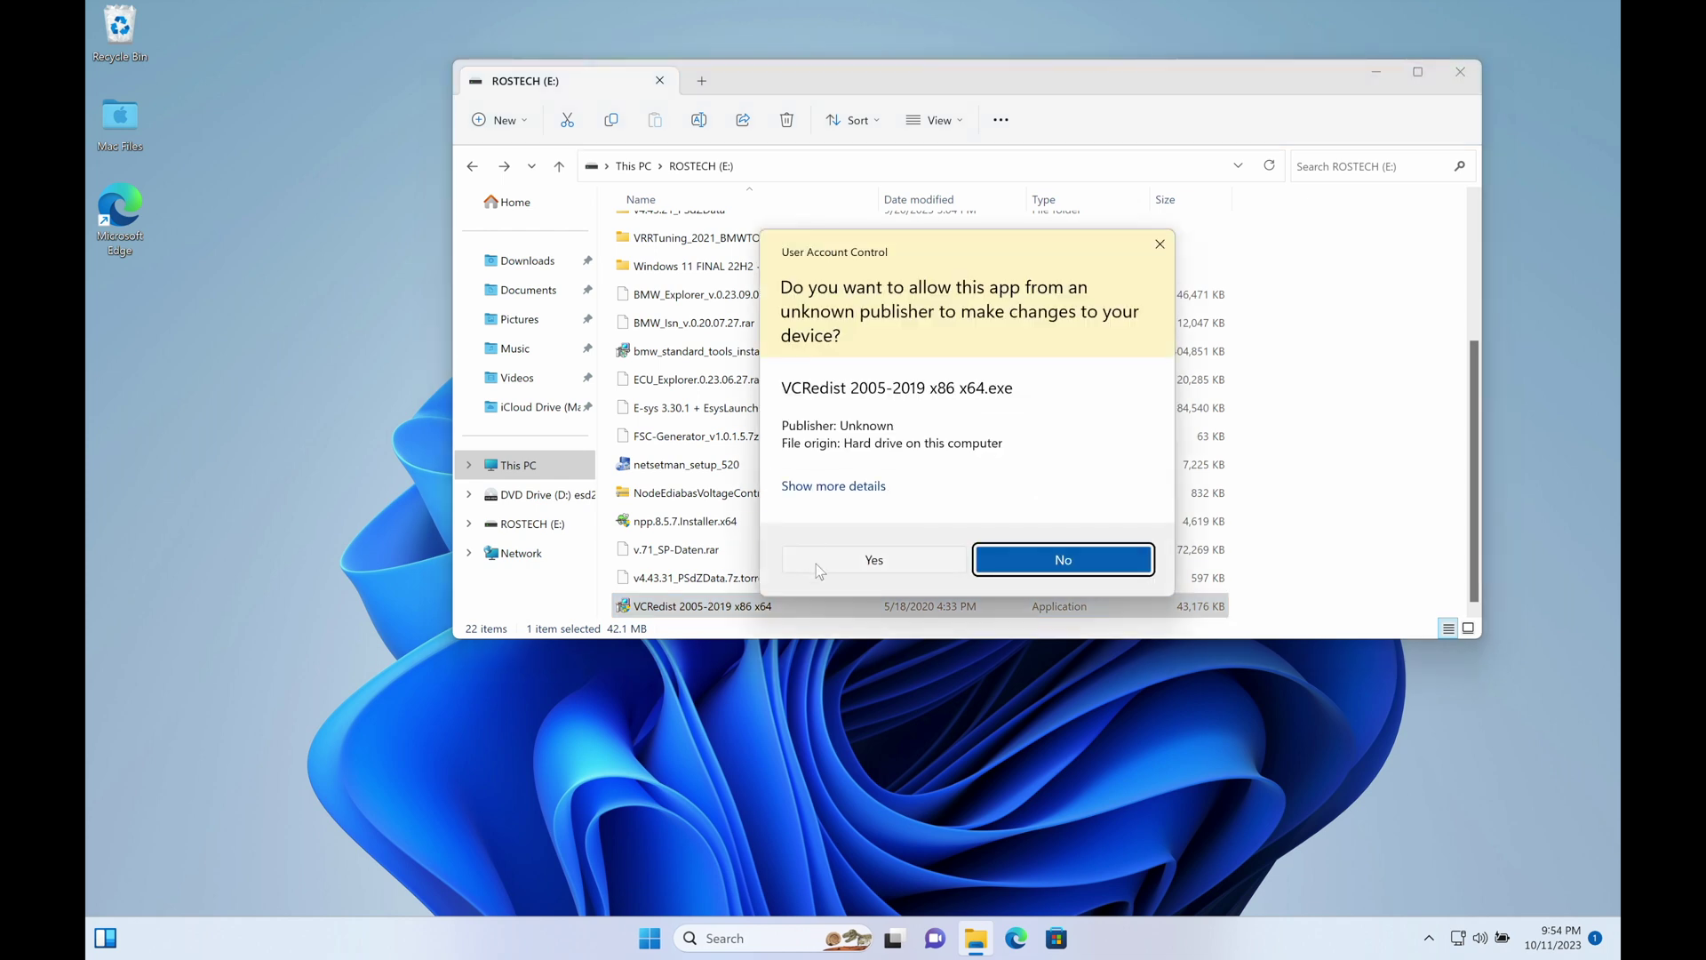
left_click(817, 567)
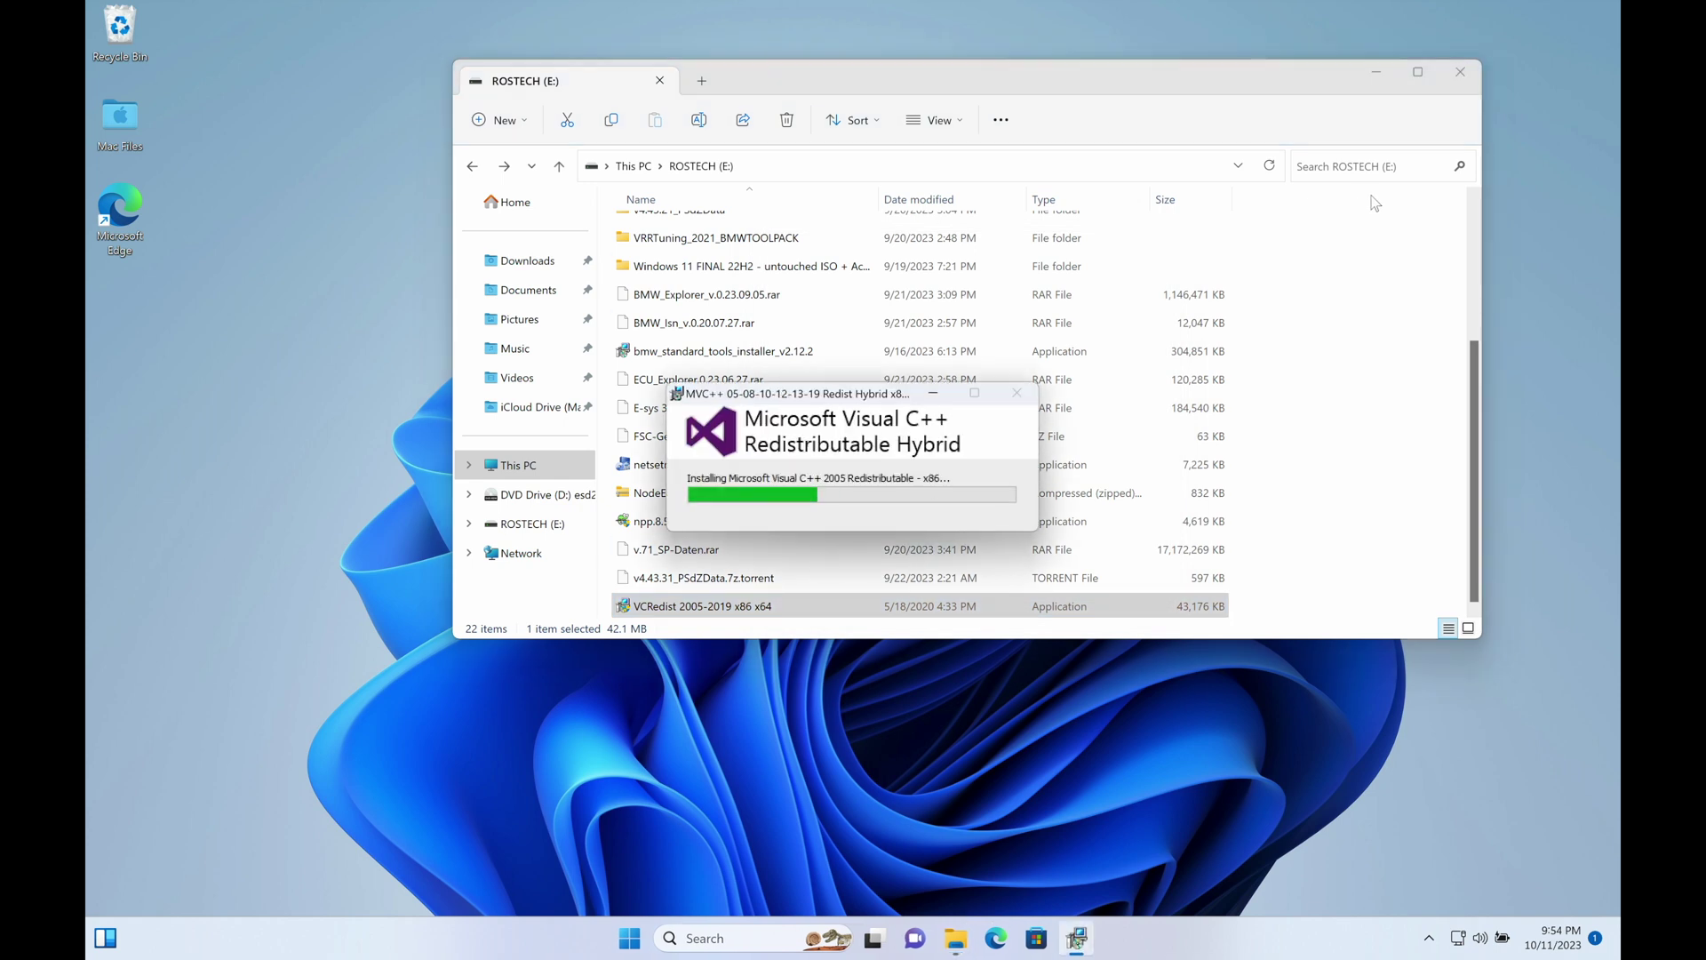
left_click(1390, 77)
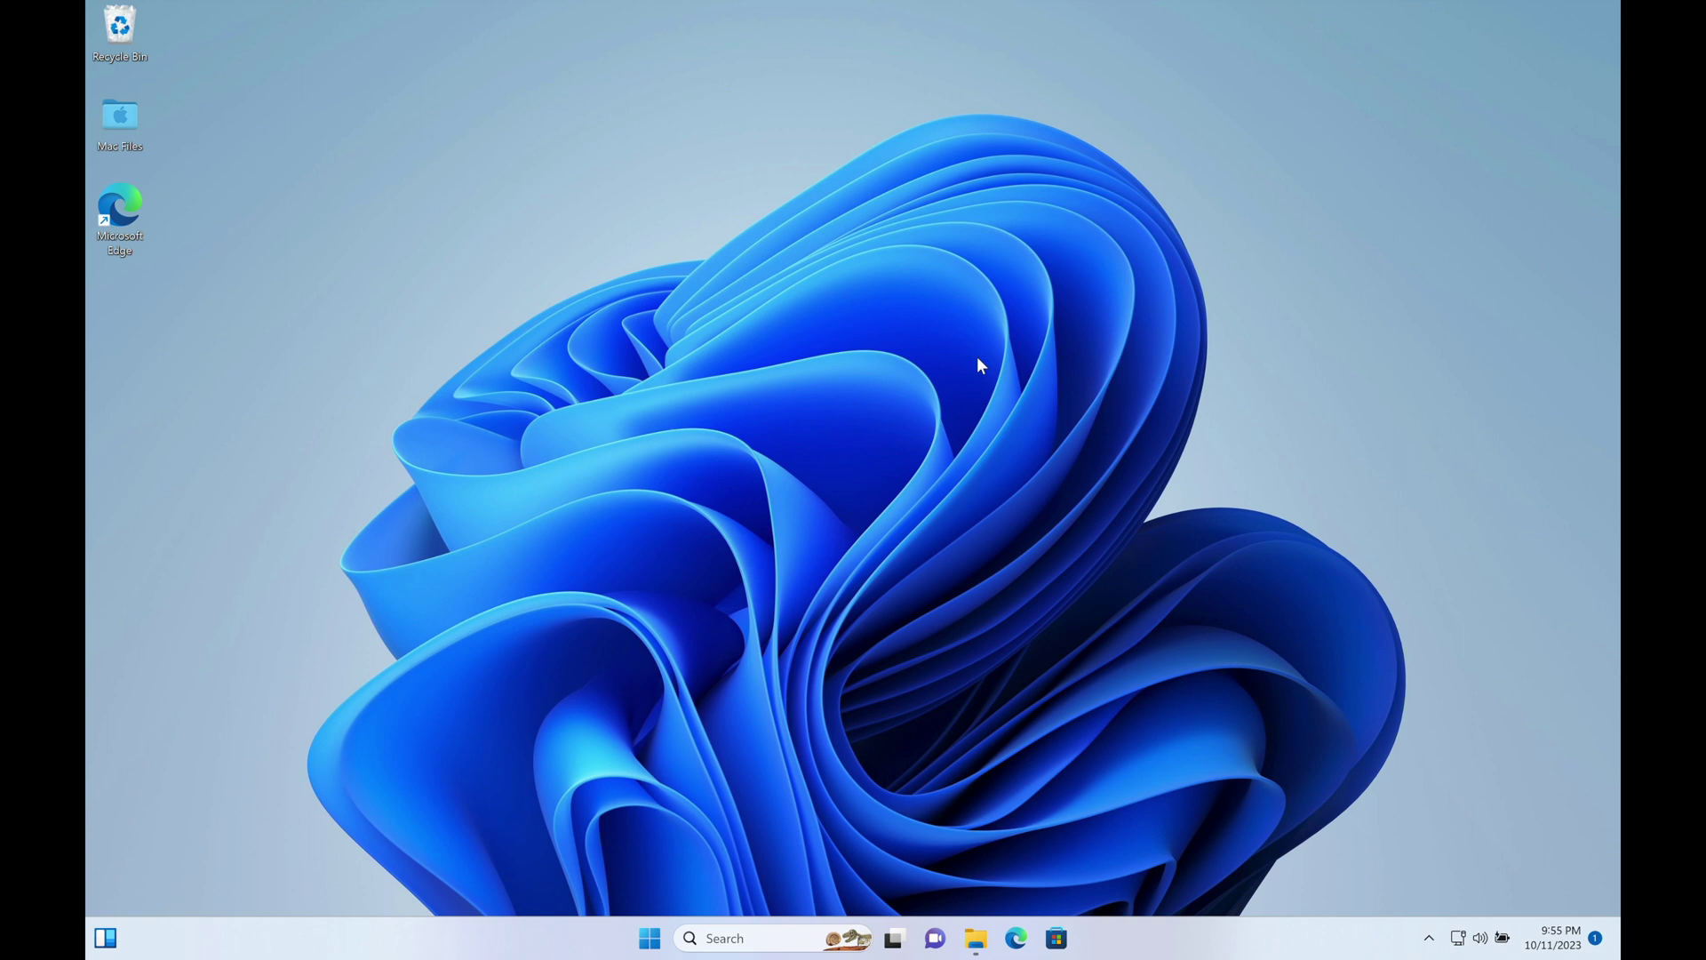
Turn on .NET Framework 3.5 (includes .NET 2.0 and 3.0) in Windows Features, letting Windows Update download the required files
right_click(649, 937)
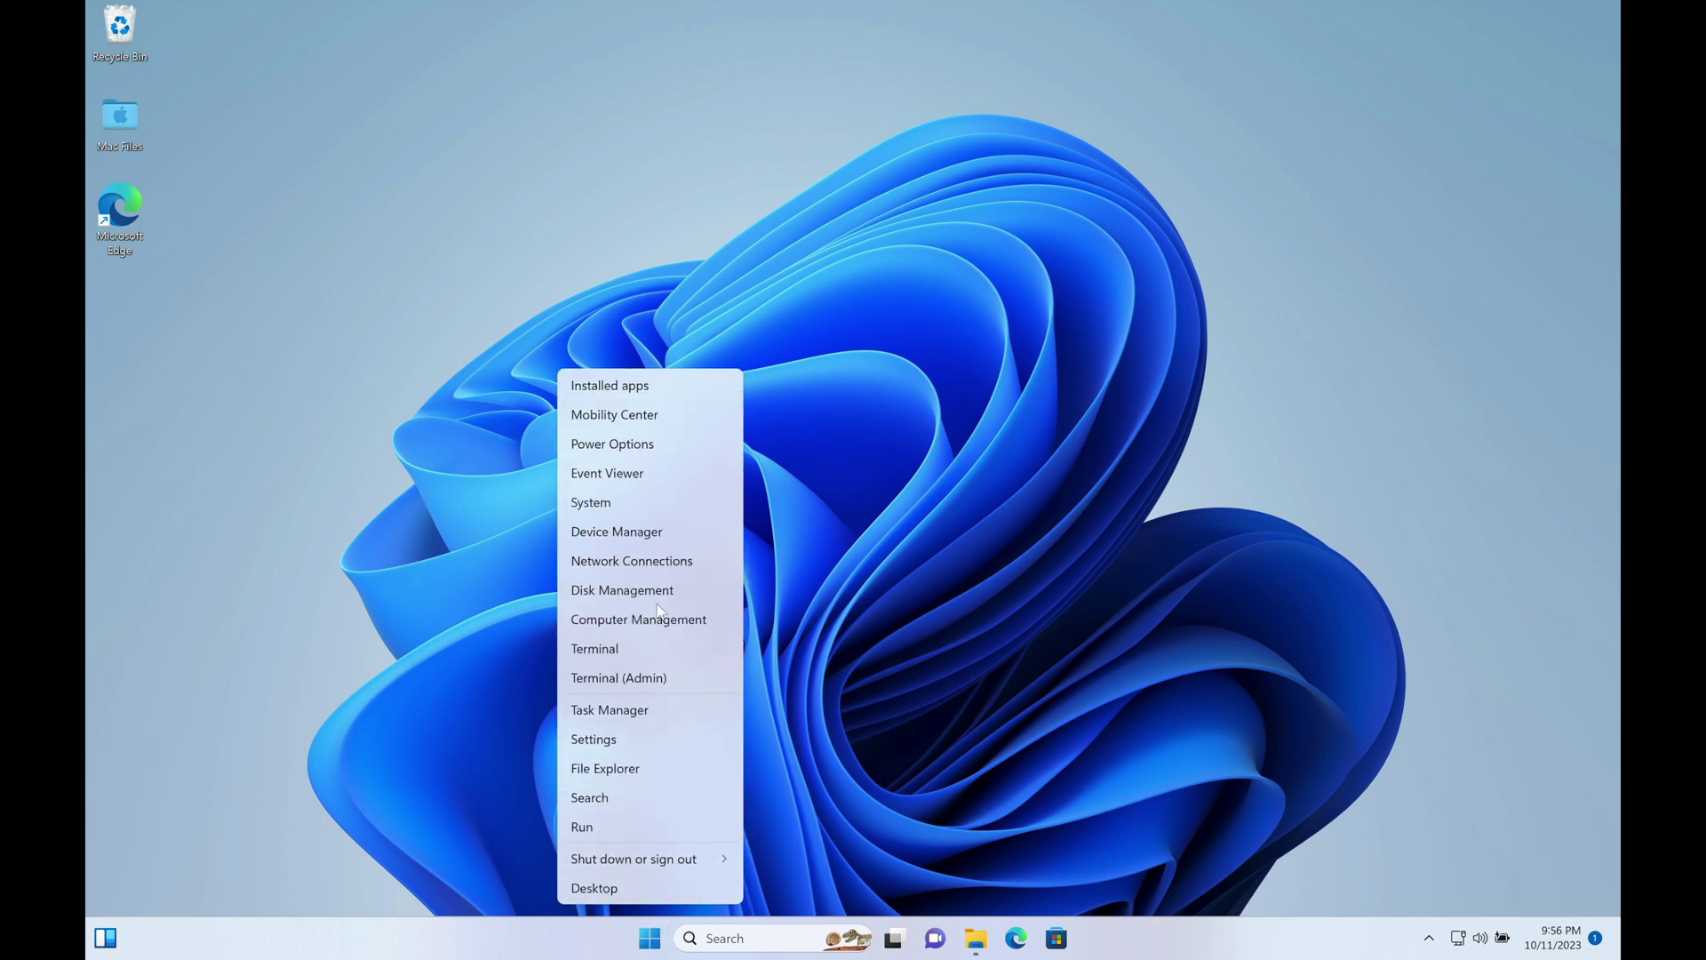
left_click(807, 802)
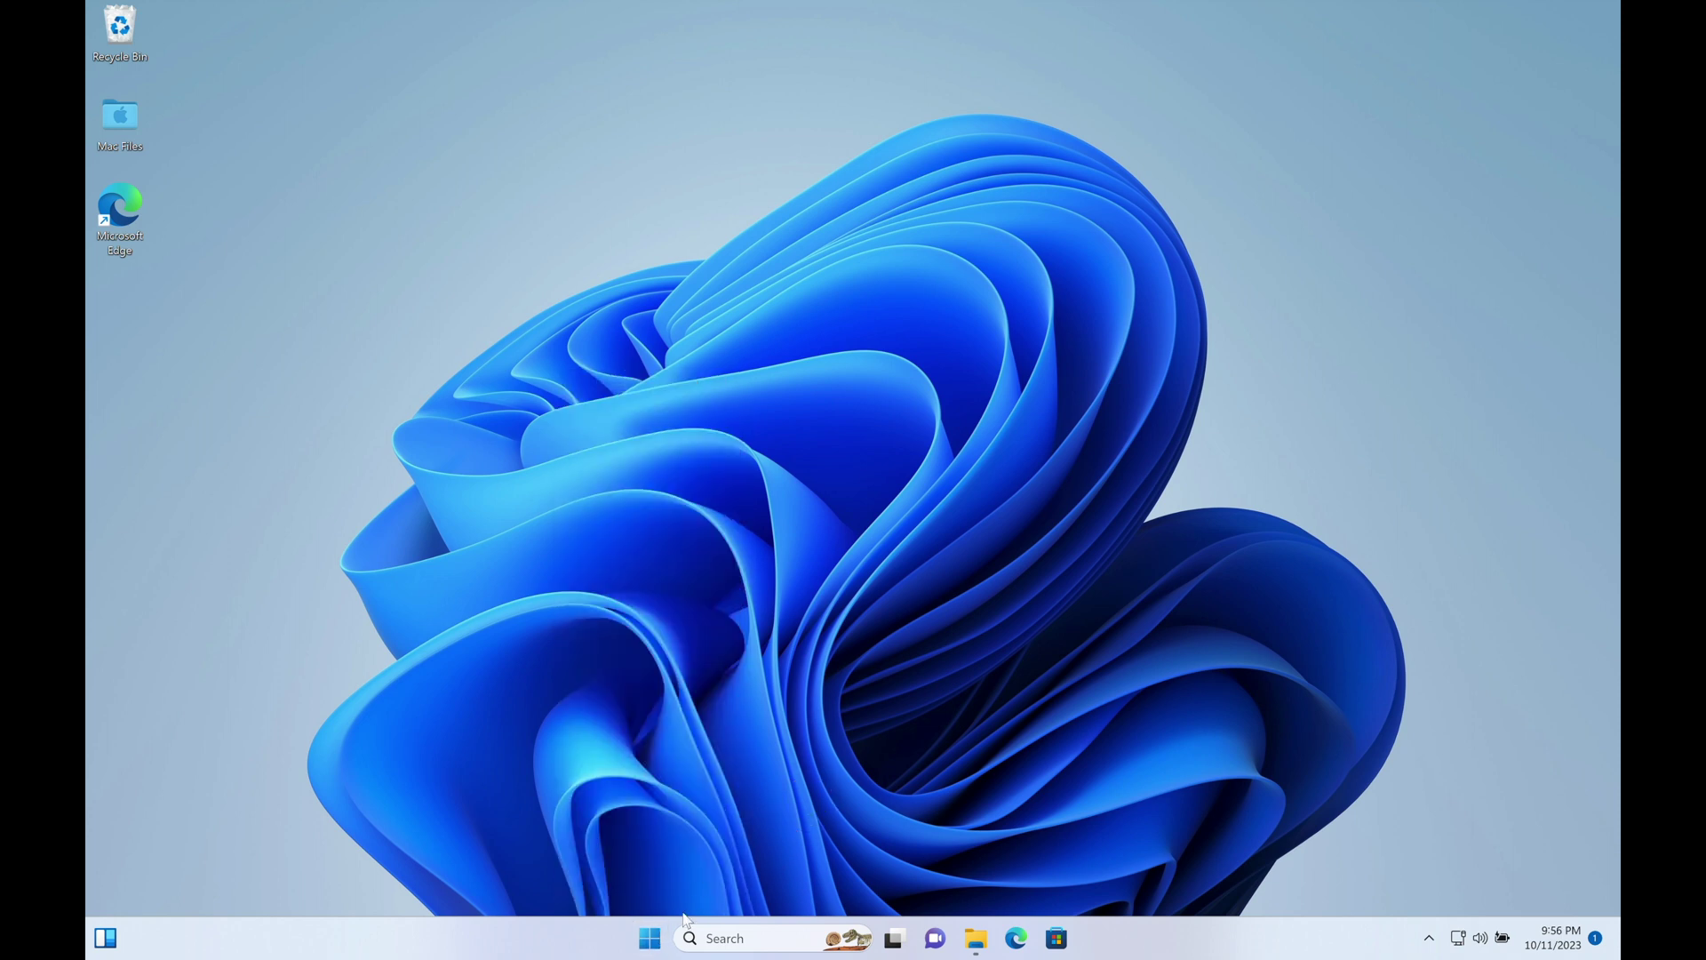
left_click(649, 944)
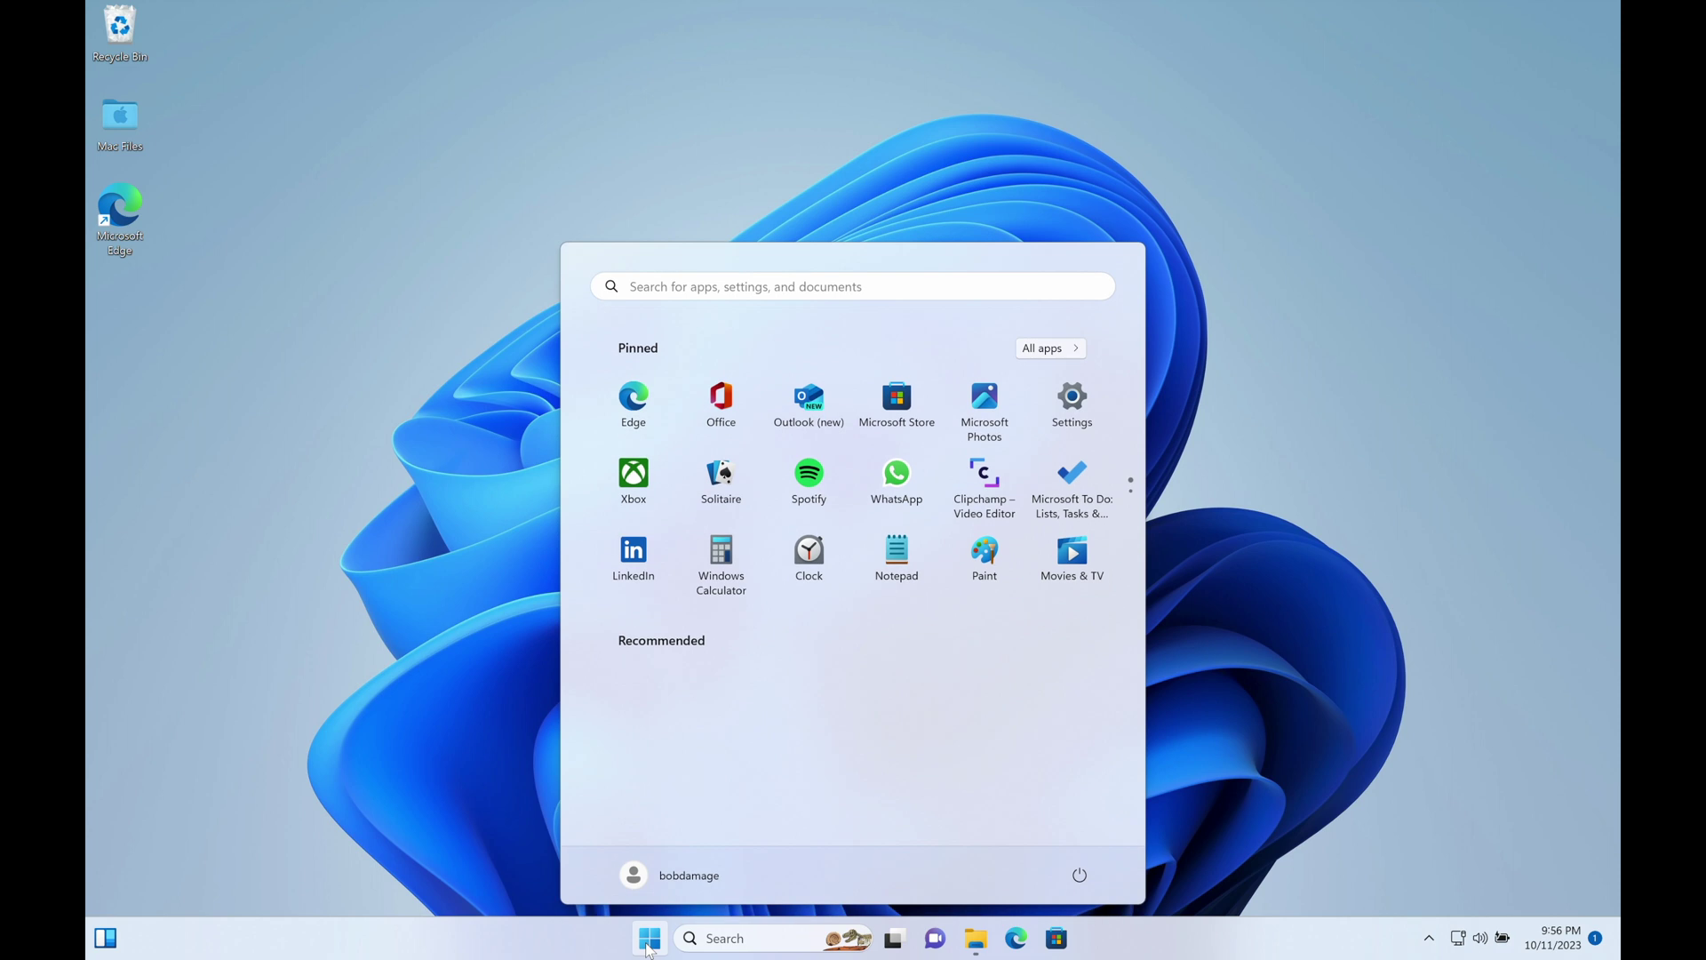
type("featu")
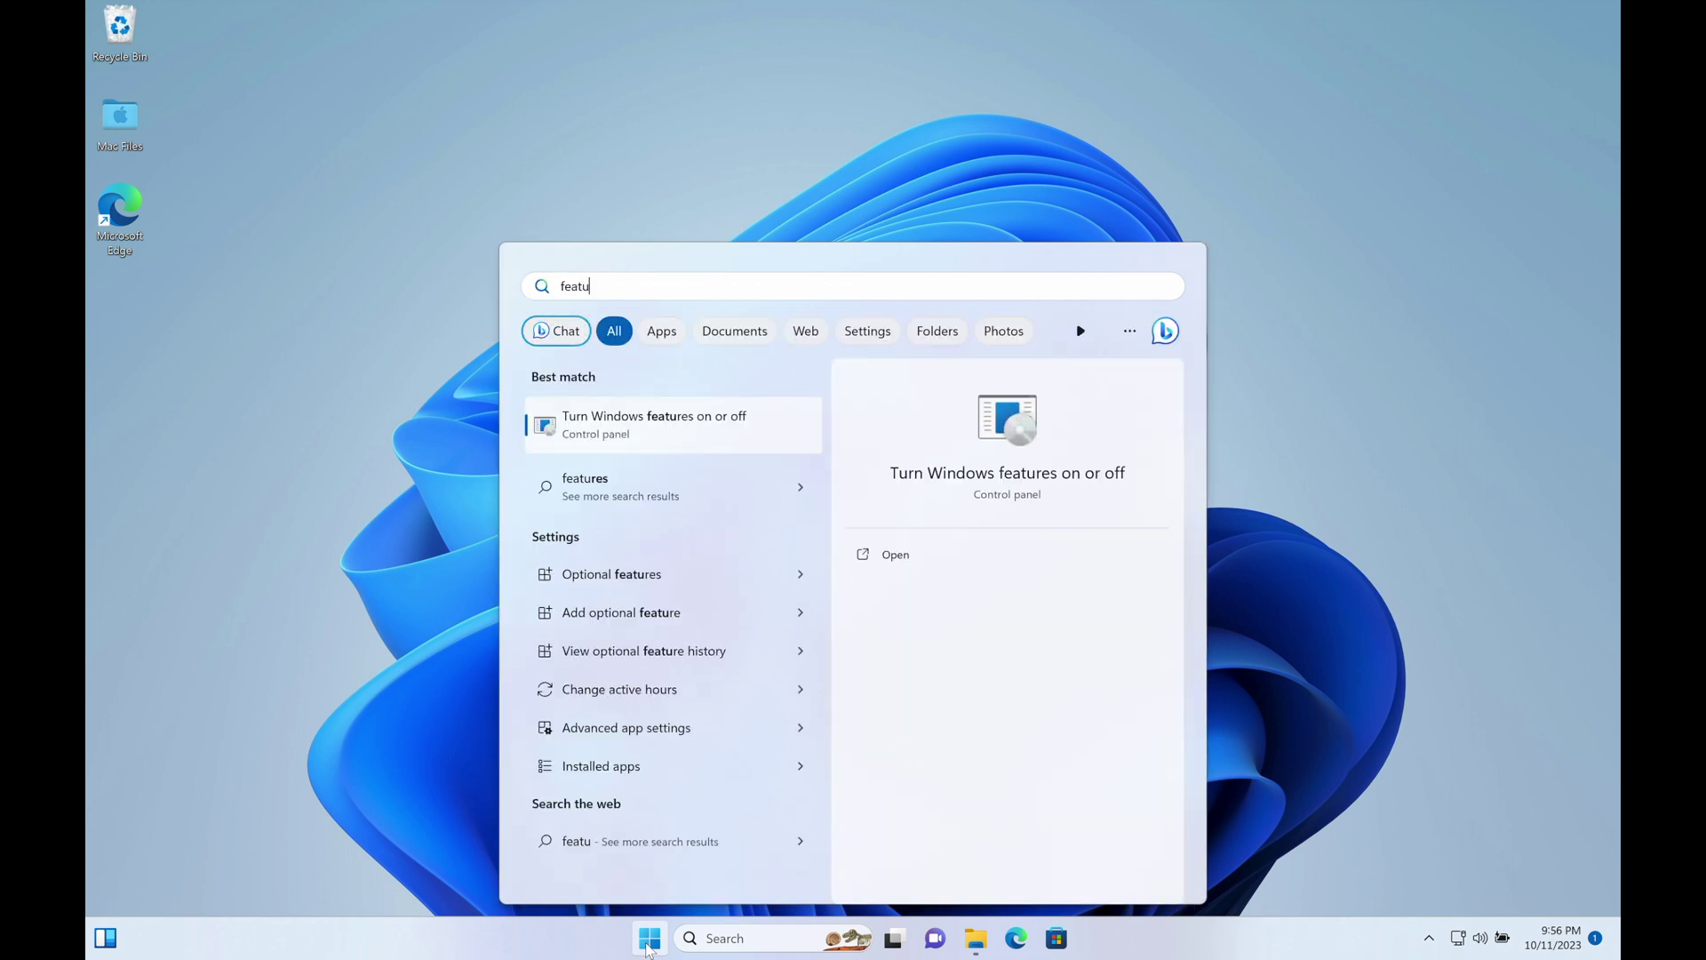
left_click(655, 415)
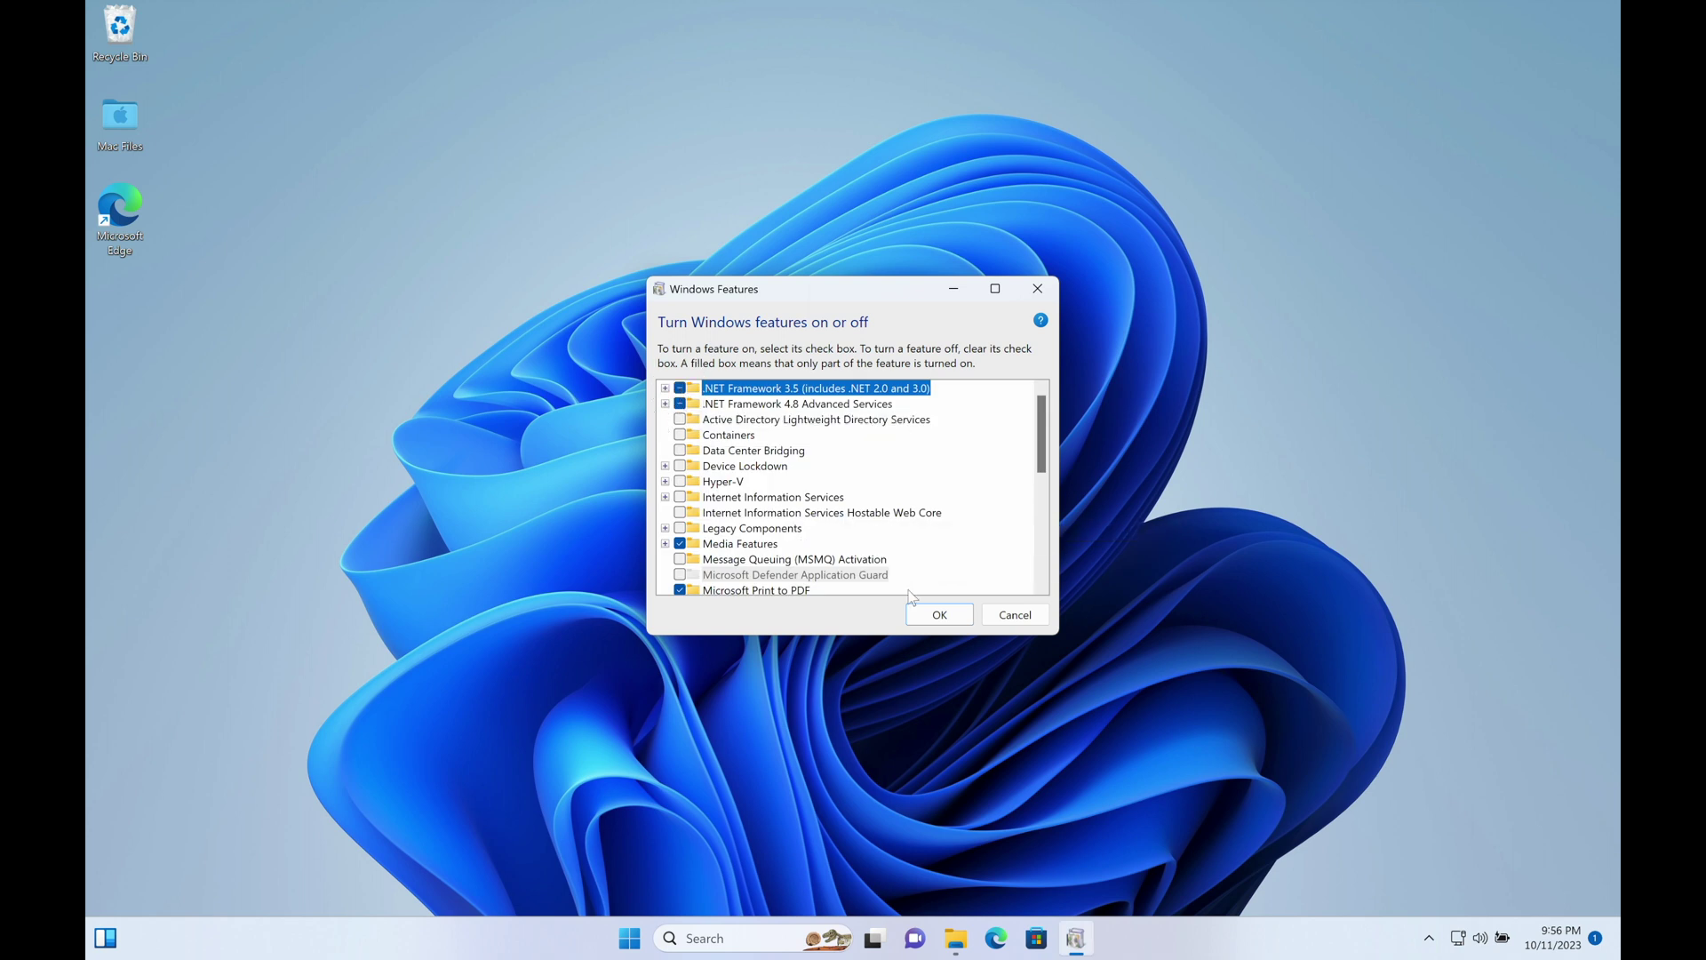
left_click(924, 613)
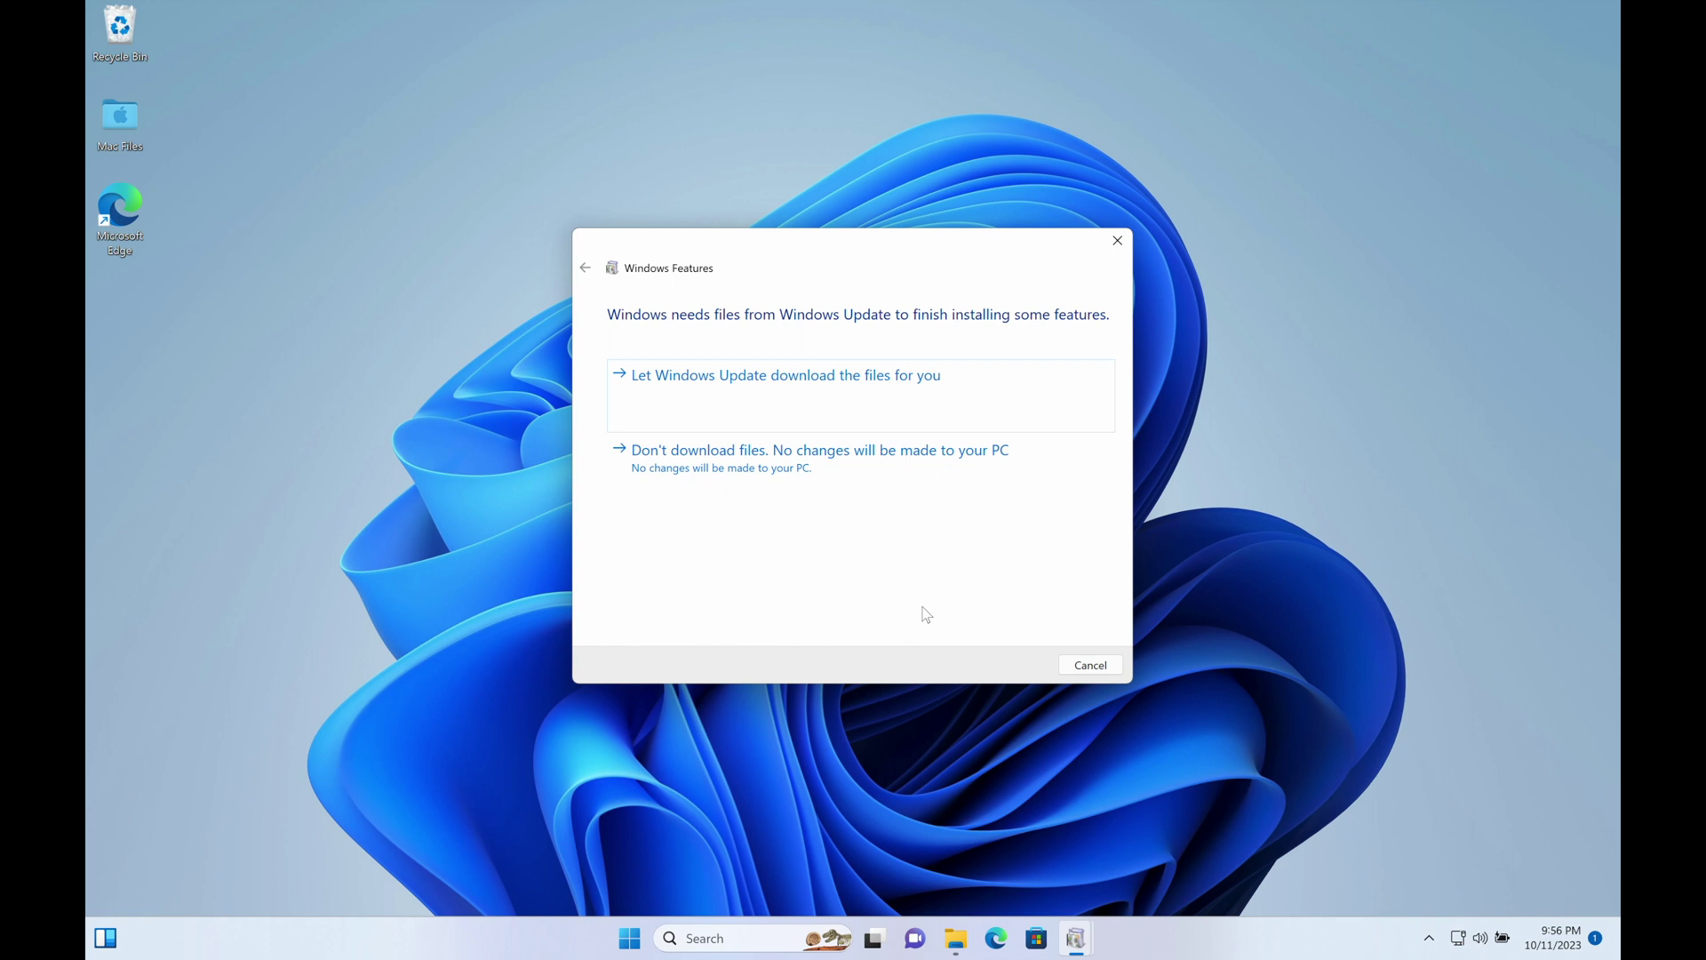
left_click(853, 406)
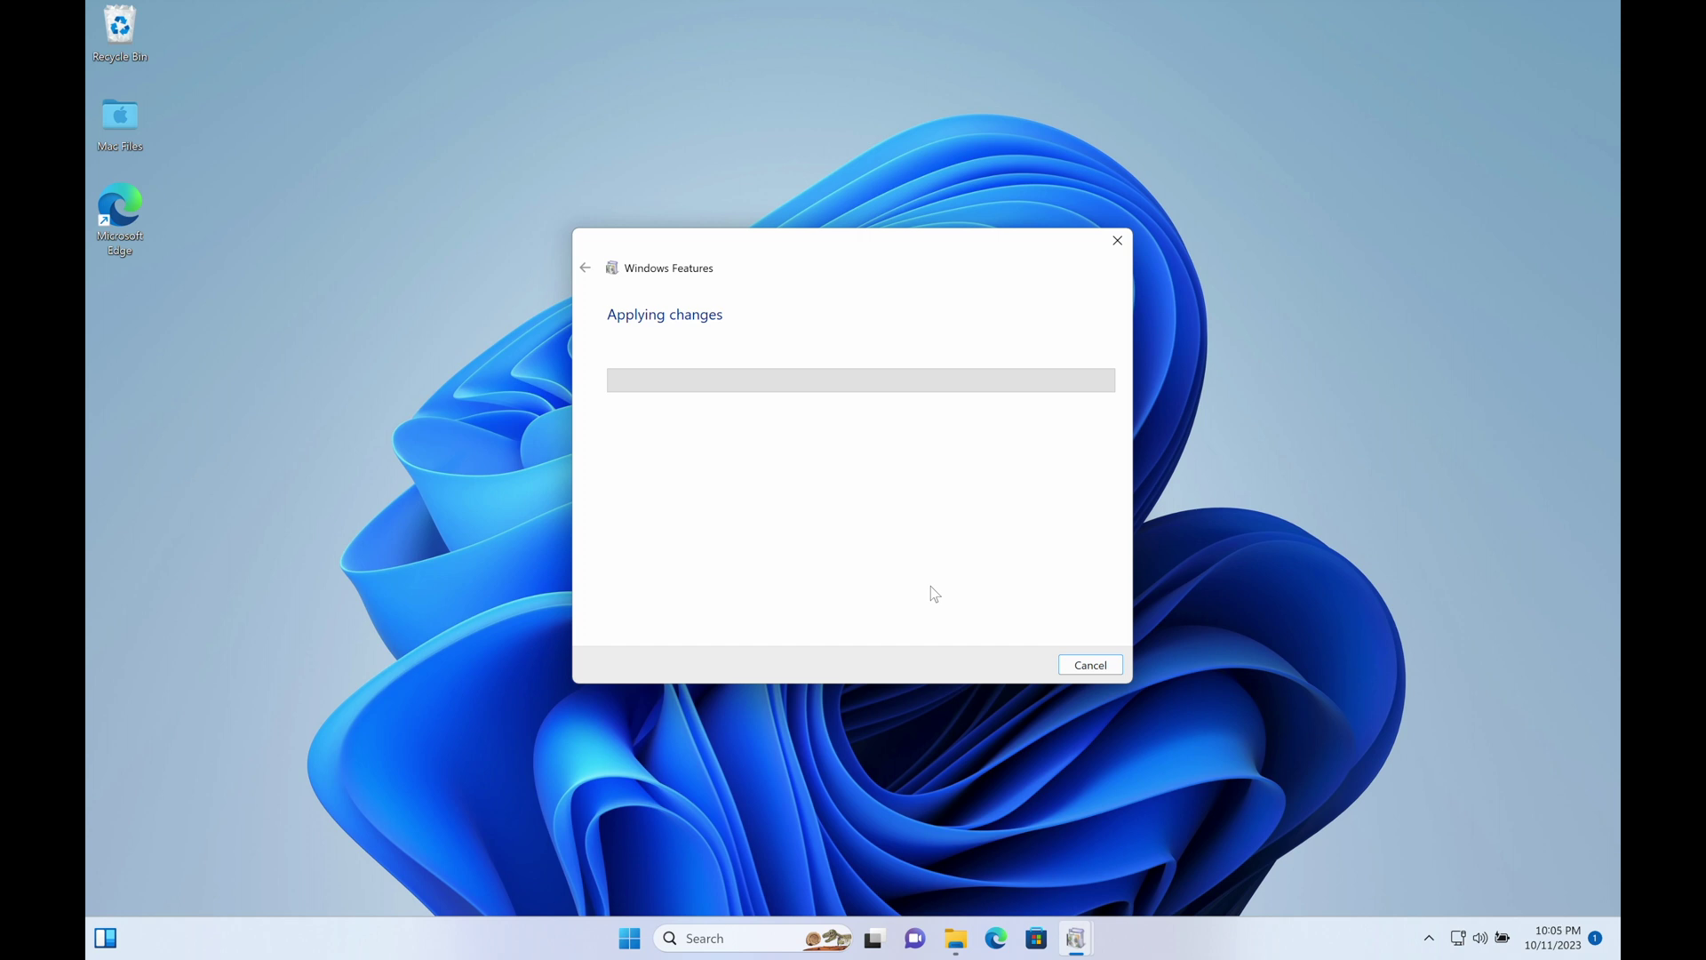
left_click(1088, 665)
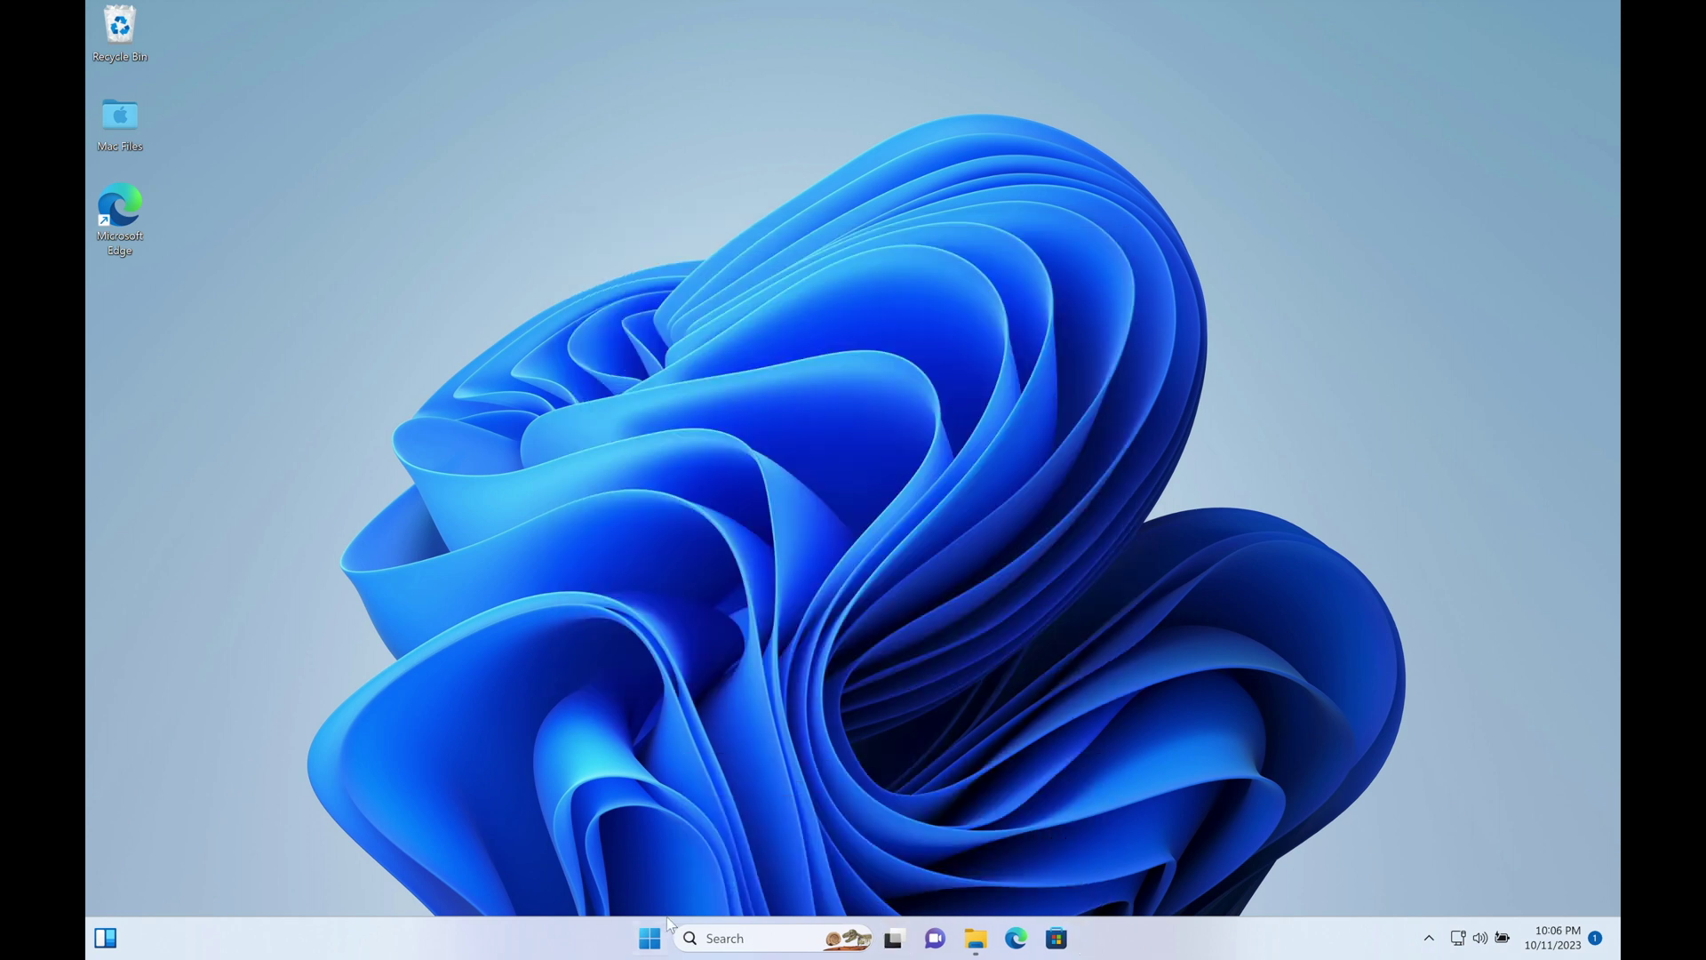
Check the .NET Framework 3.5 sub-features in Windows Features and leave without making changes
left_click(651, 938)
type("featu")
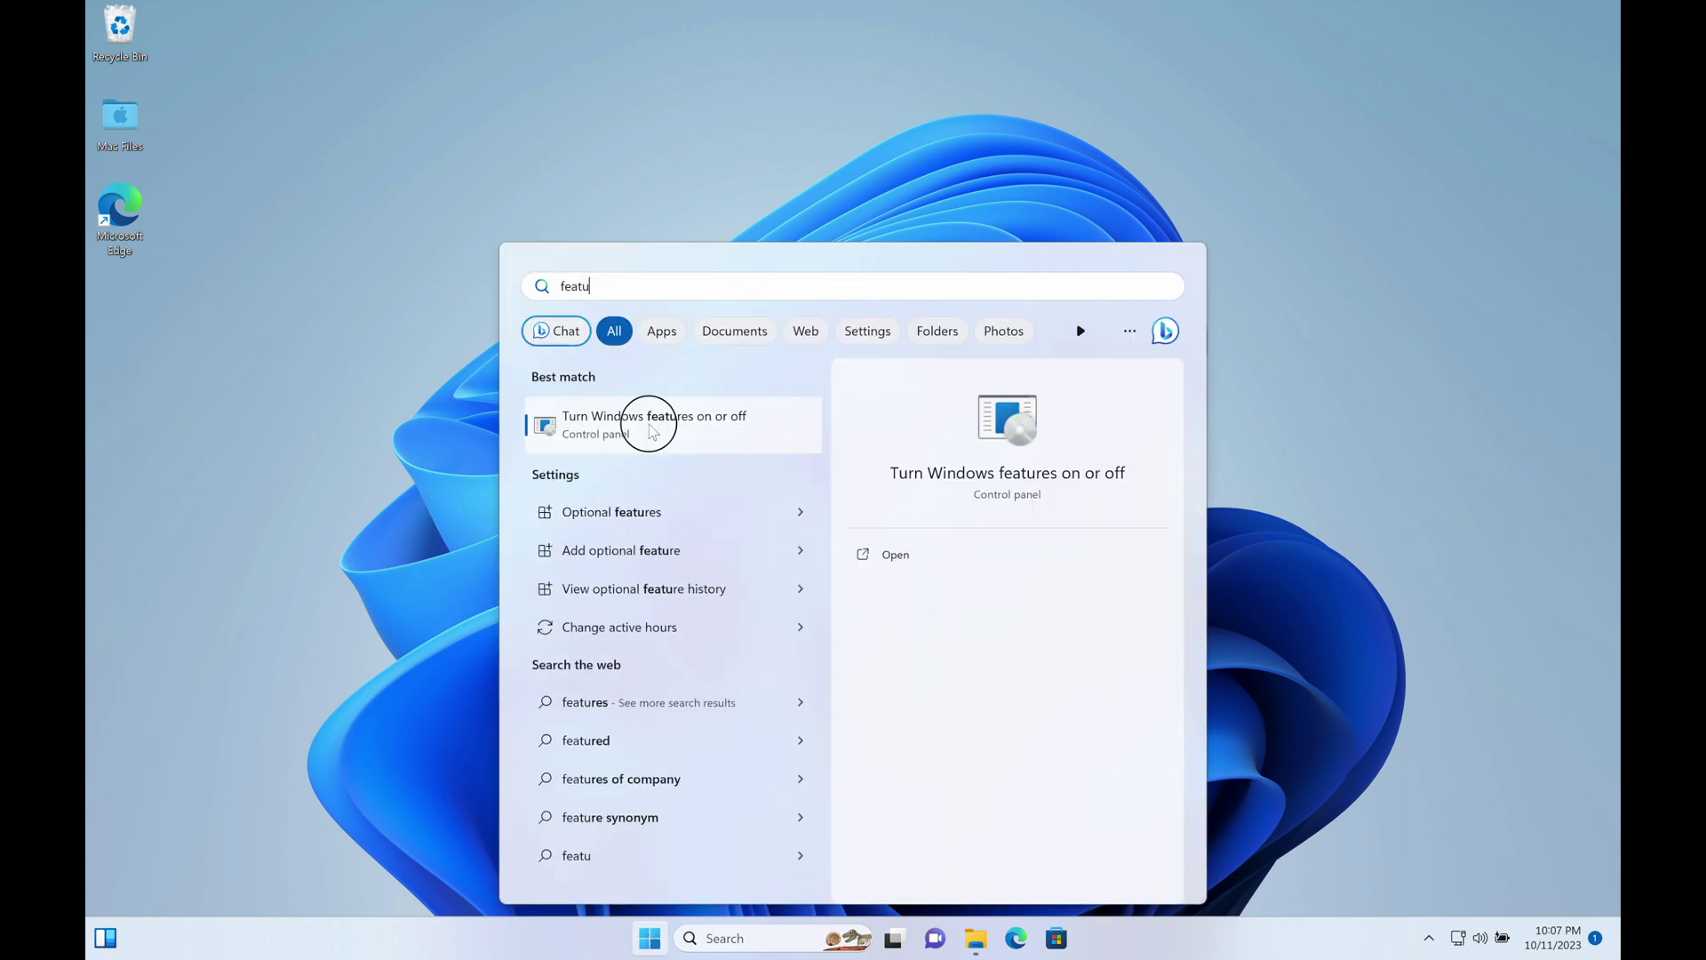
key("Return")
left_click(665, 388)
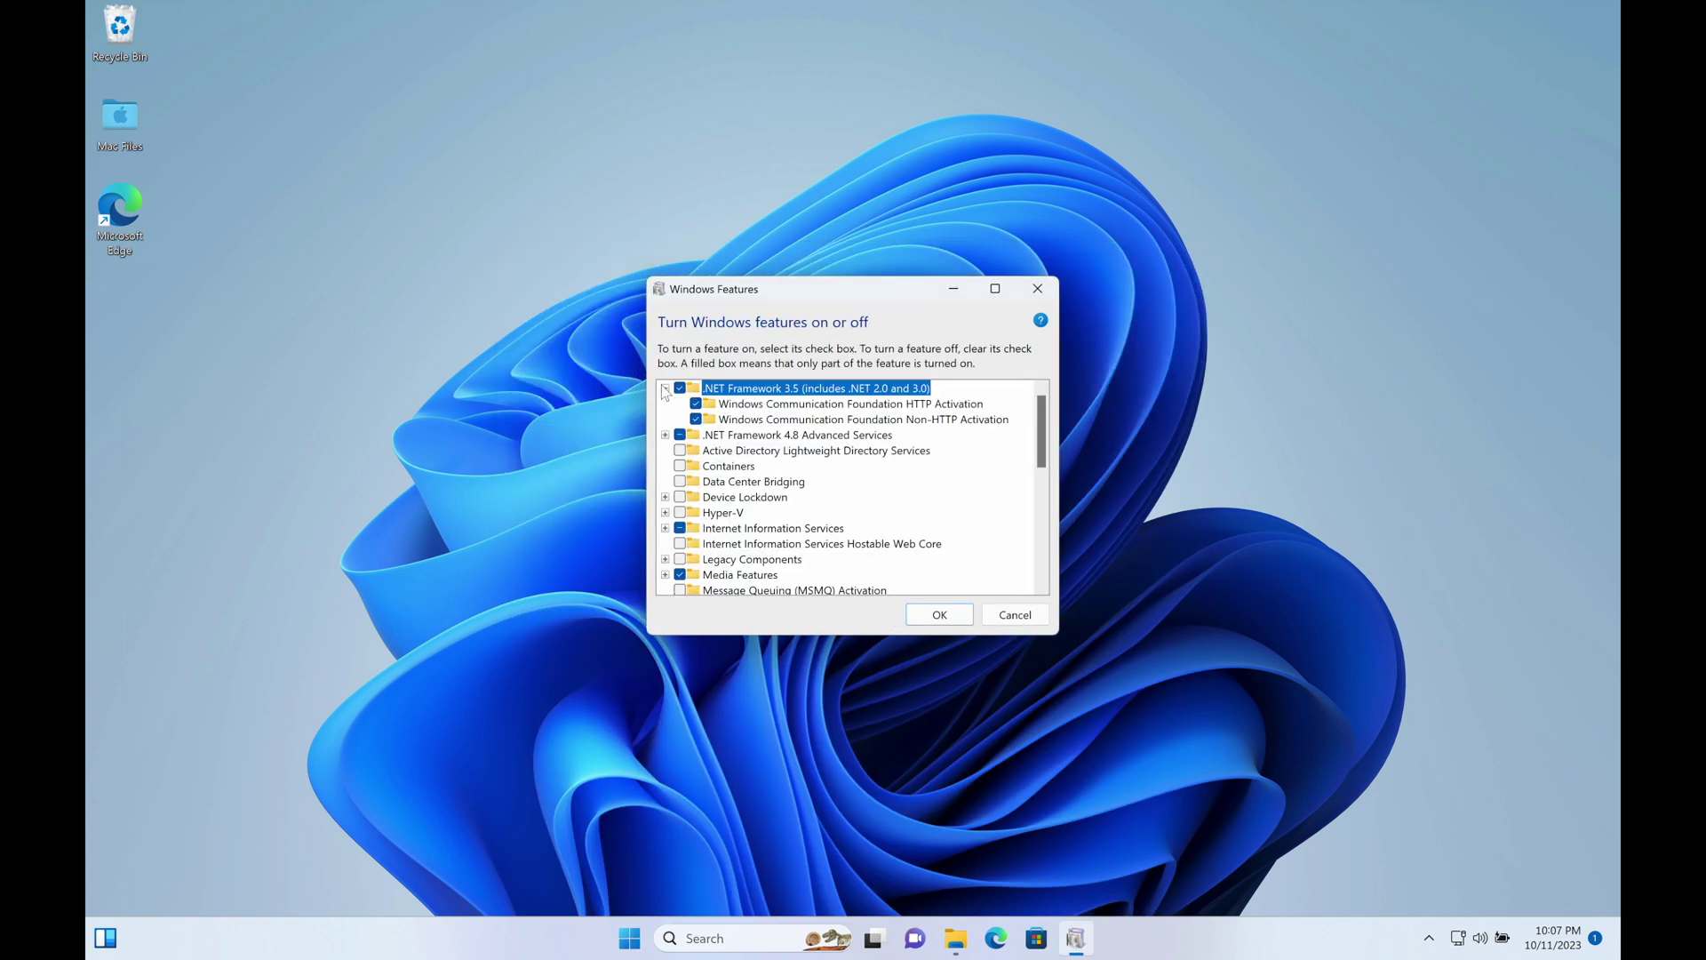
left_click(1002, 609)
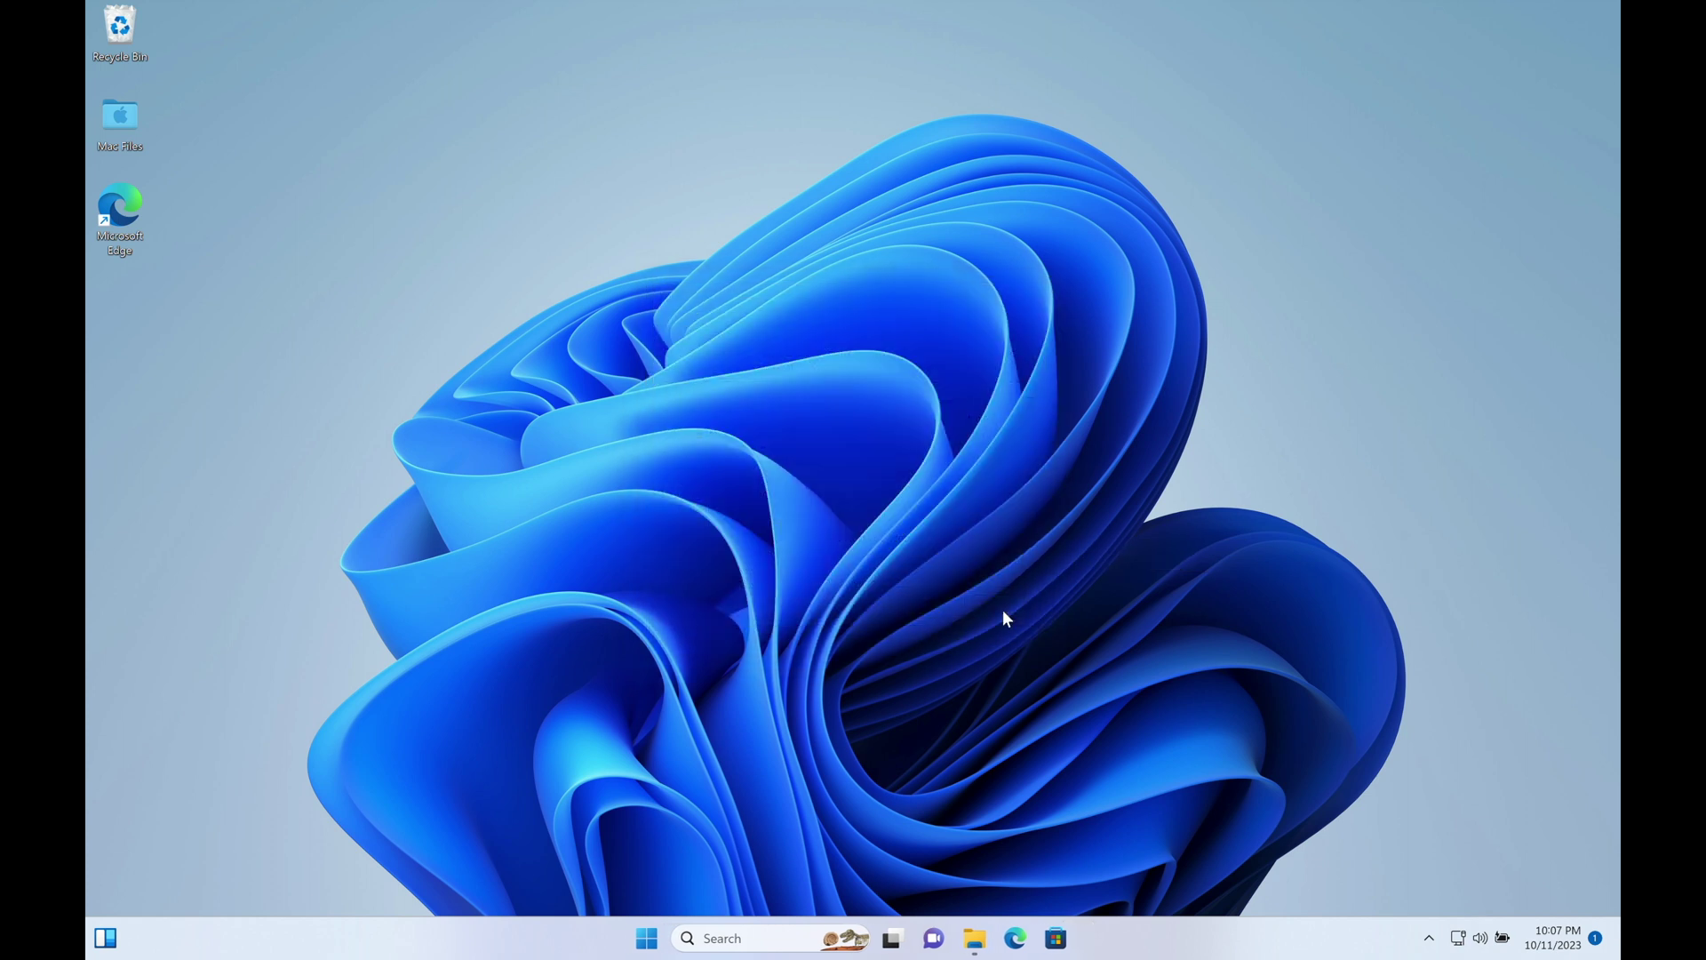
Launch ista_standalone_installer_4.39.20 from the drive's ISTA_Standalone_4.39.20 folder and allow it to make changes to the device
left_click(978, 938)
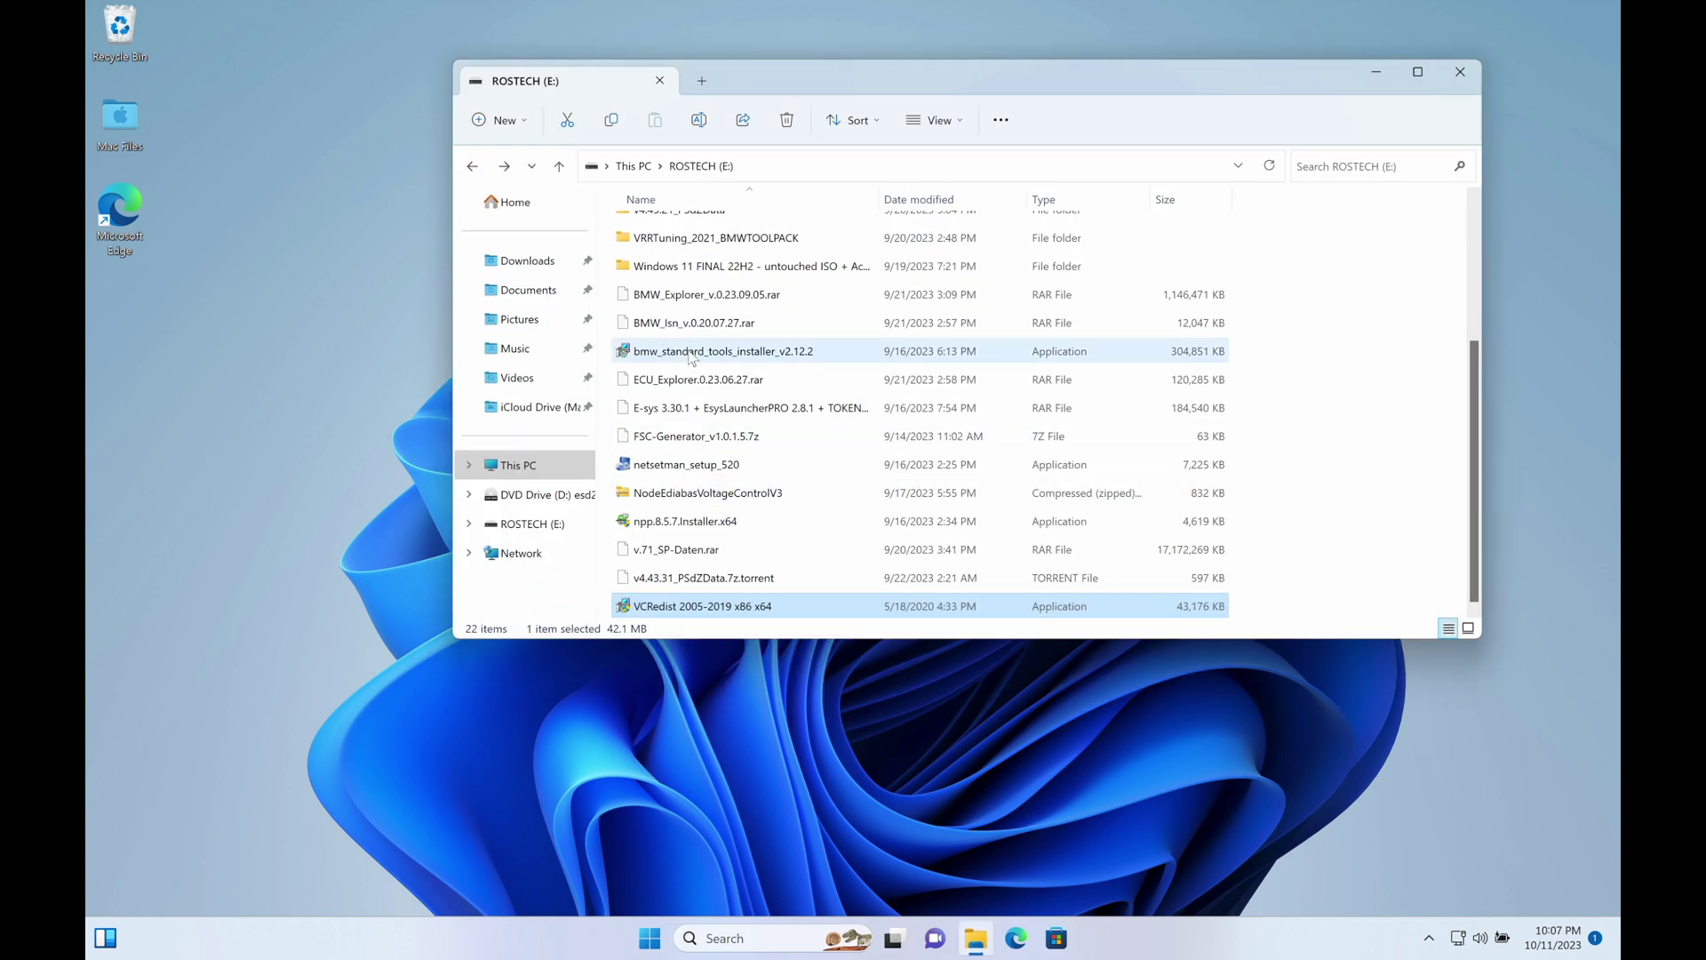
scroll(693, 355, "up", 3)
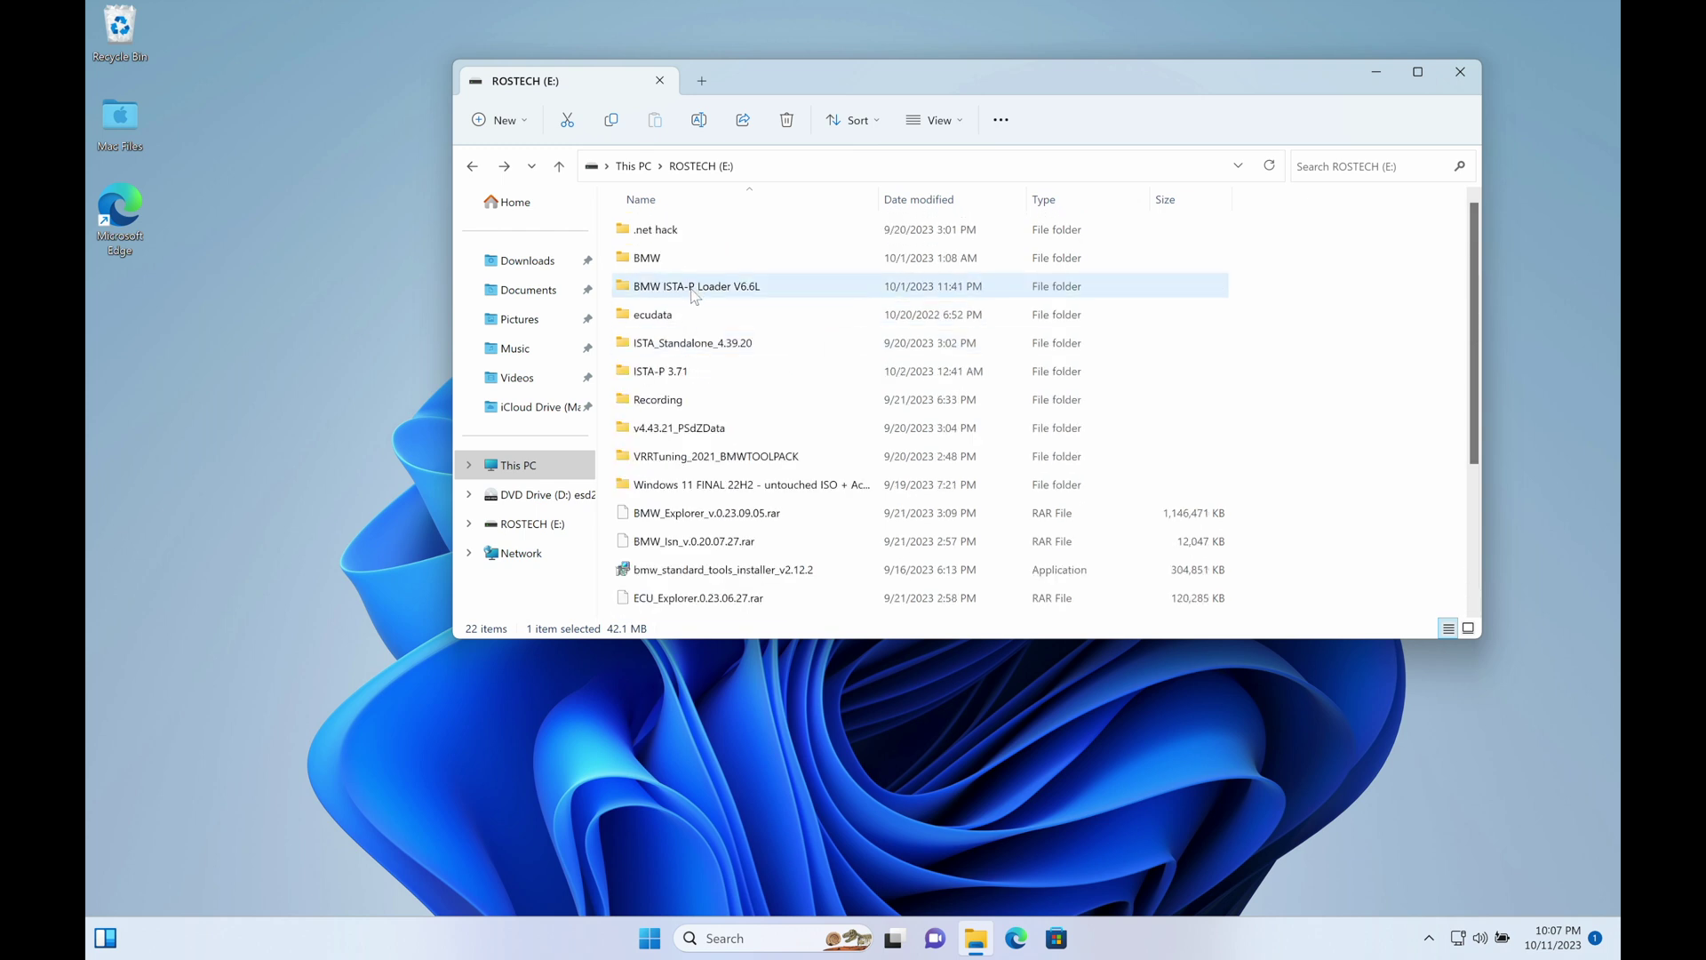
double_click(689, 343)
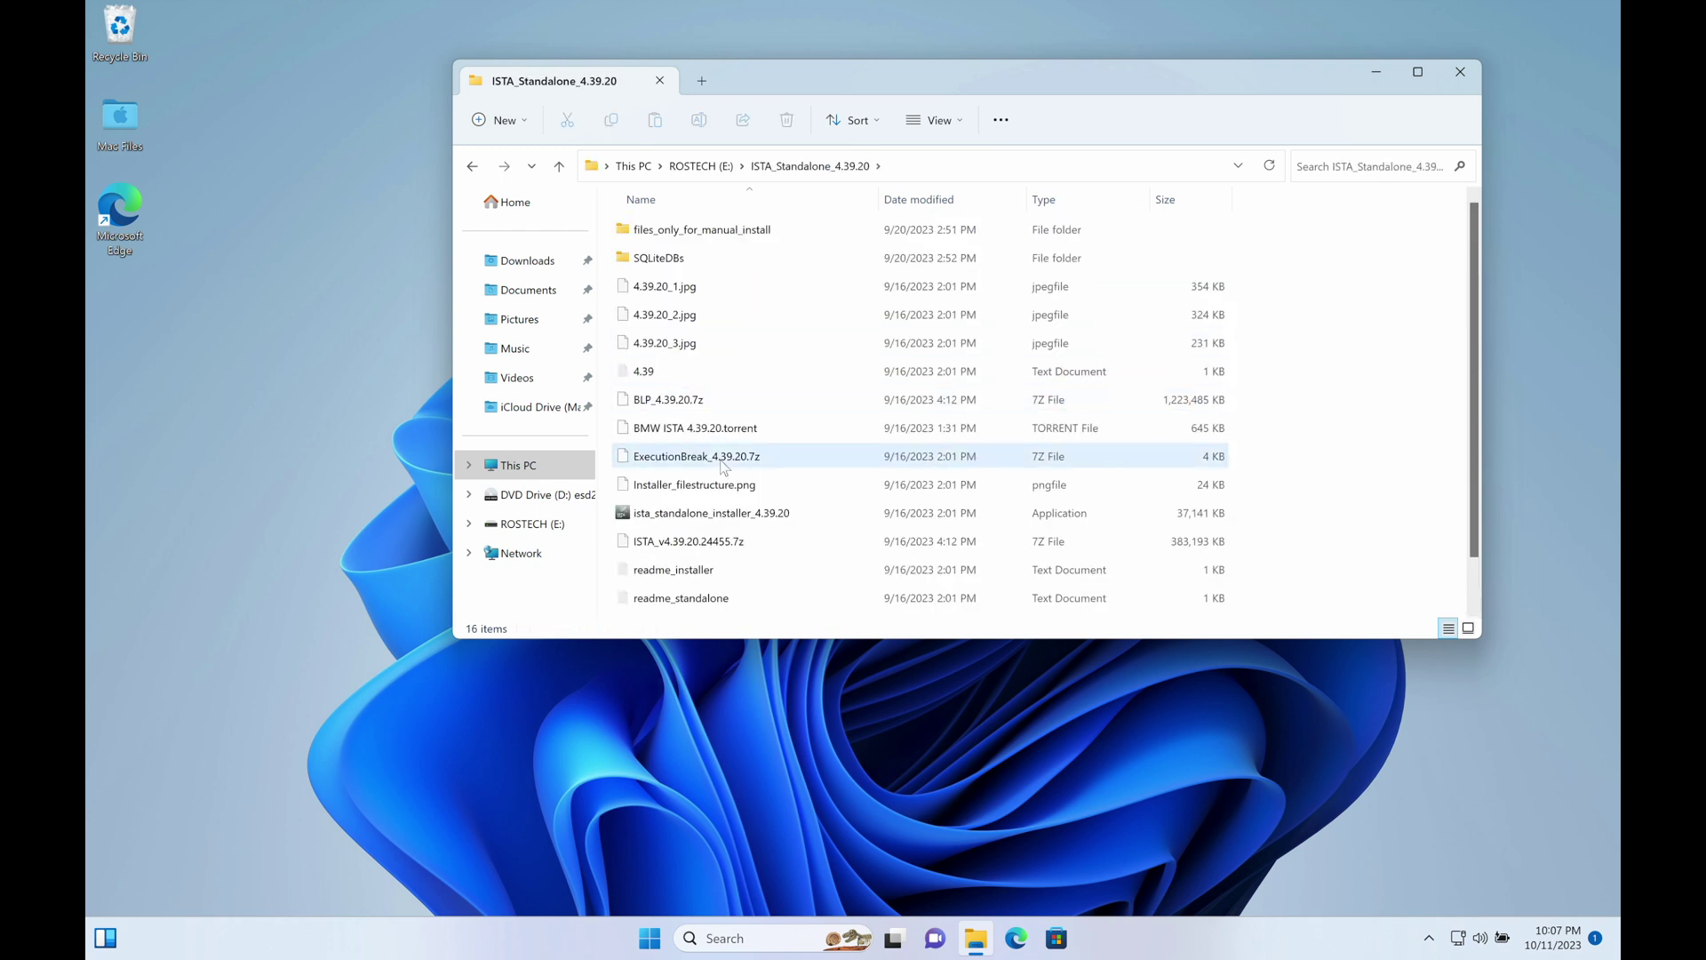
scroll(722, 458, "down", 1)
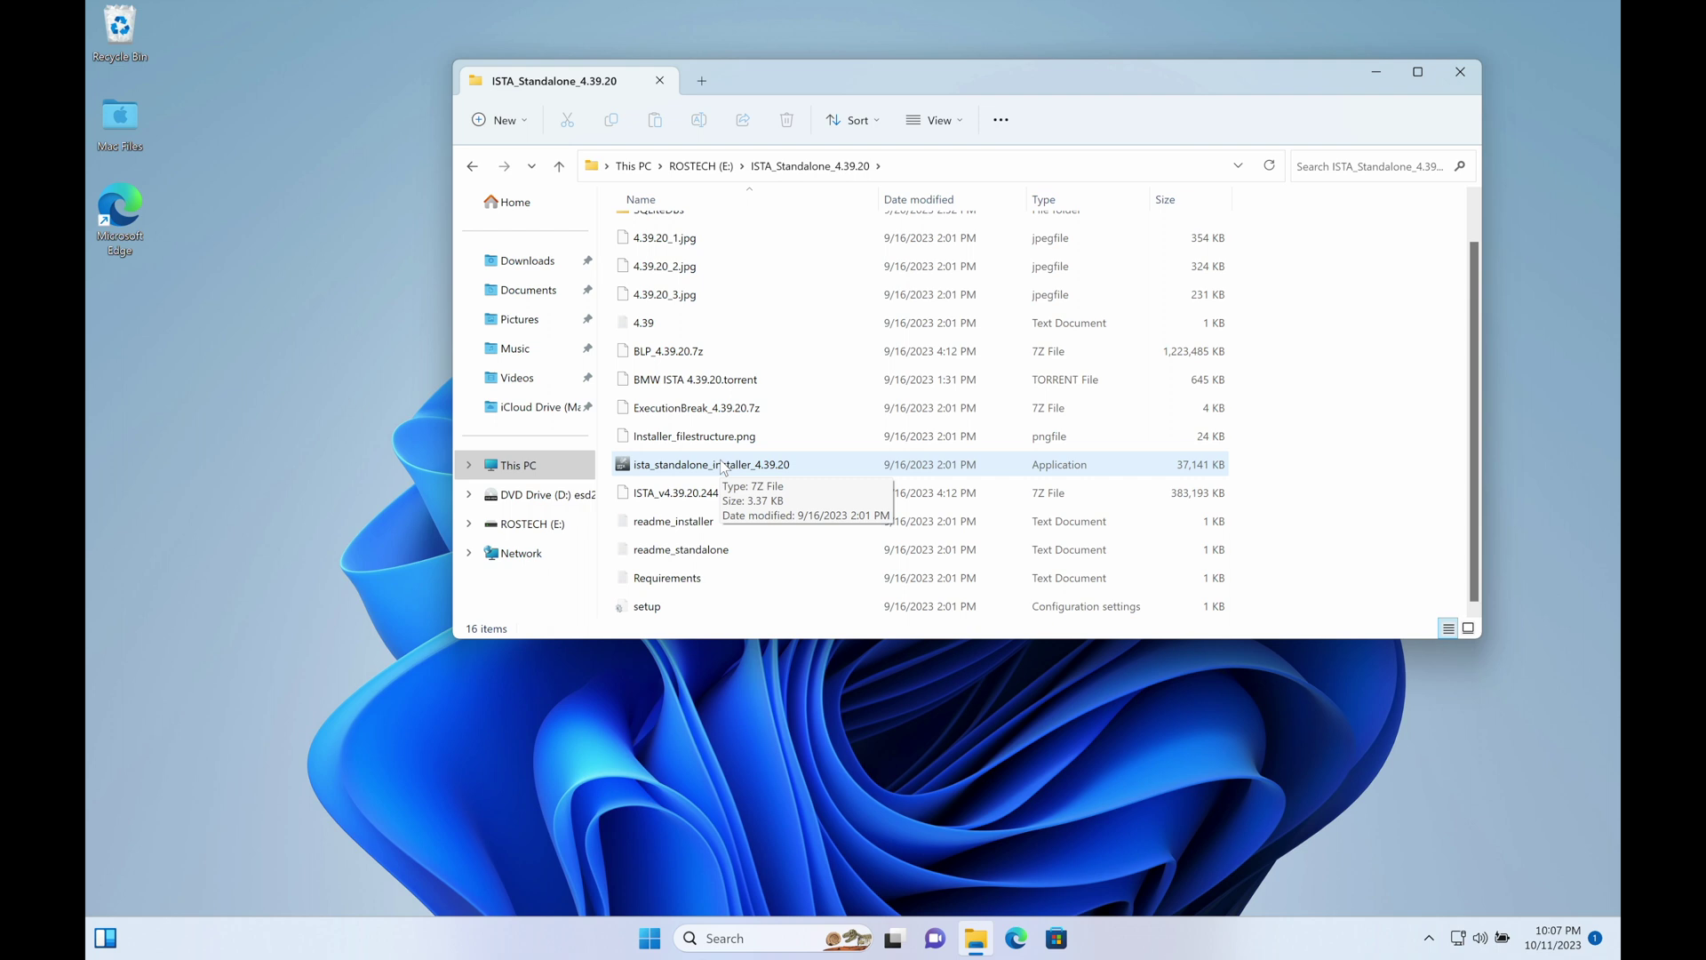
double_click(721, 466)
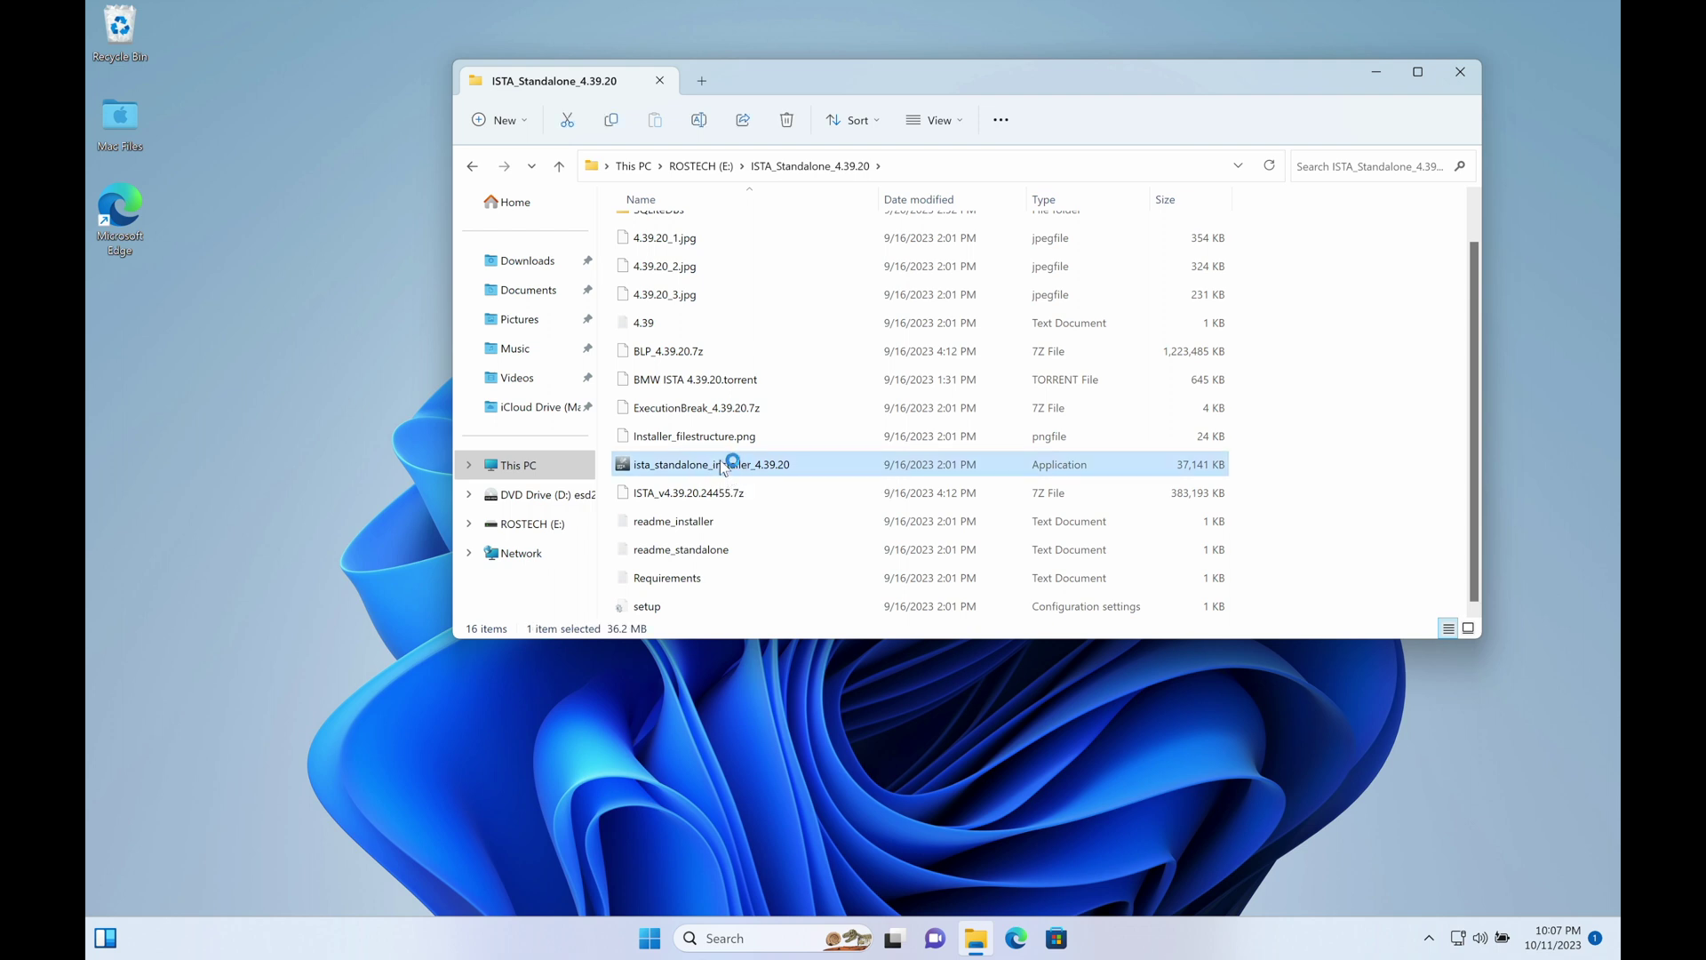
left_click(1385, 73)
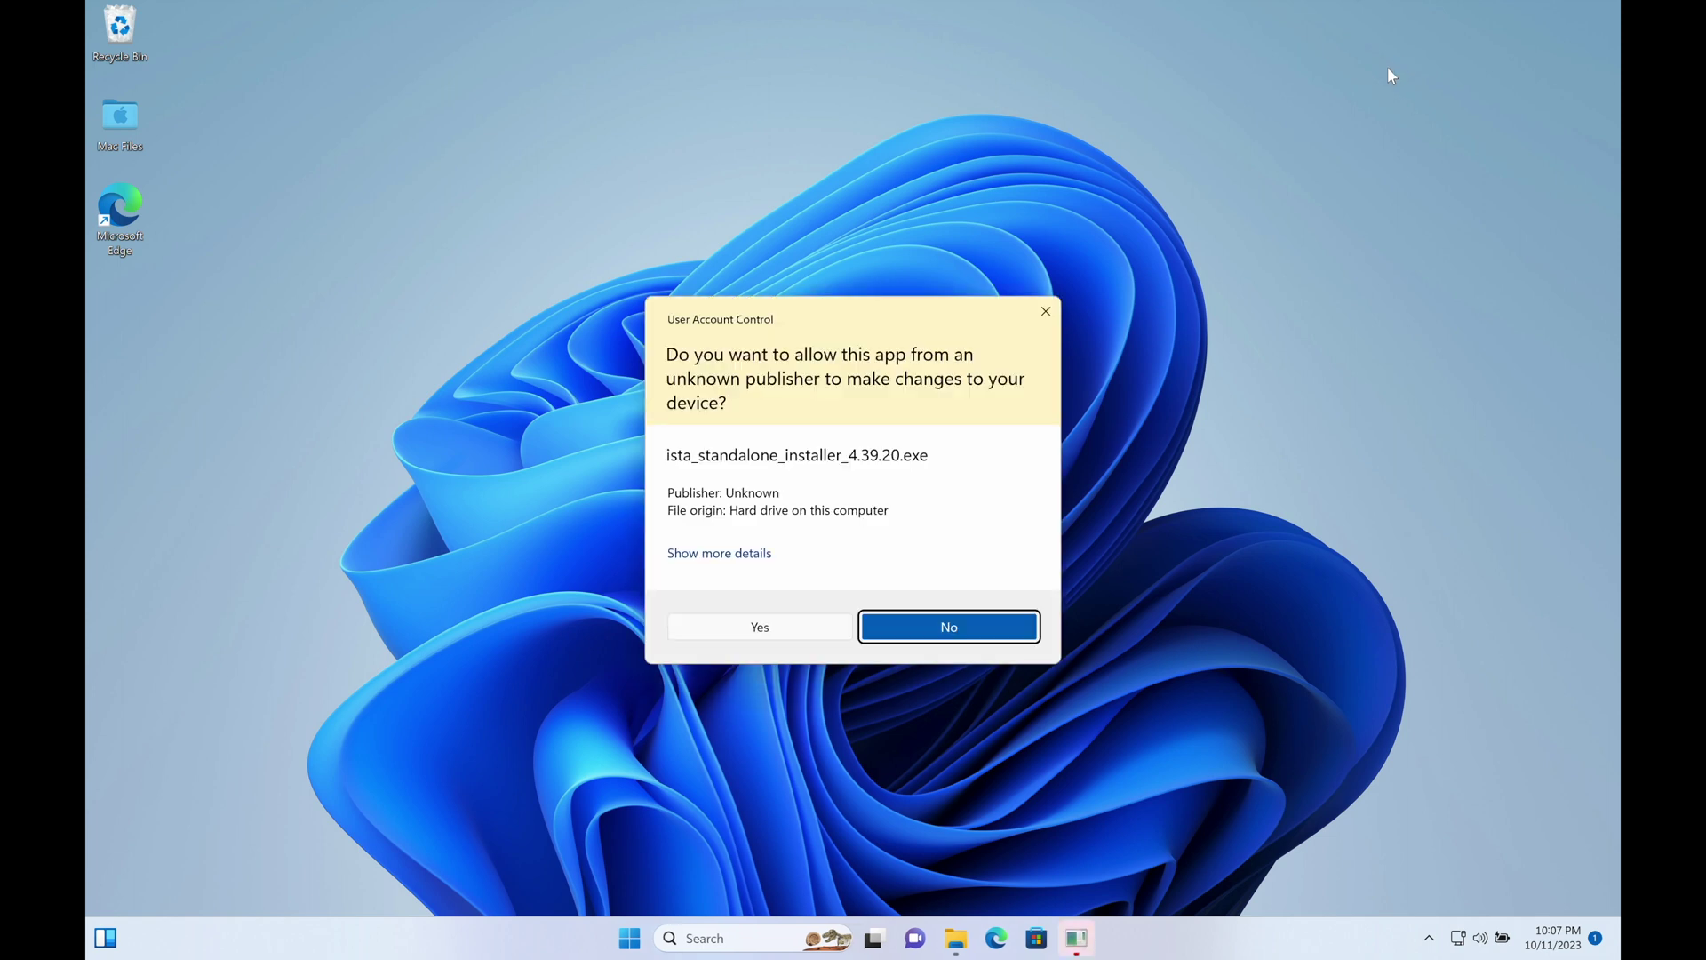
left_click(770, 628)
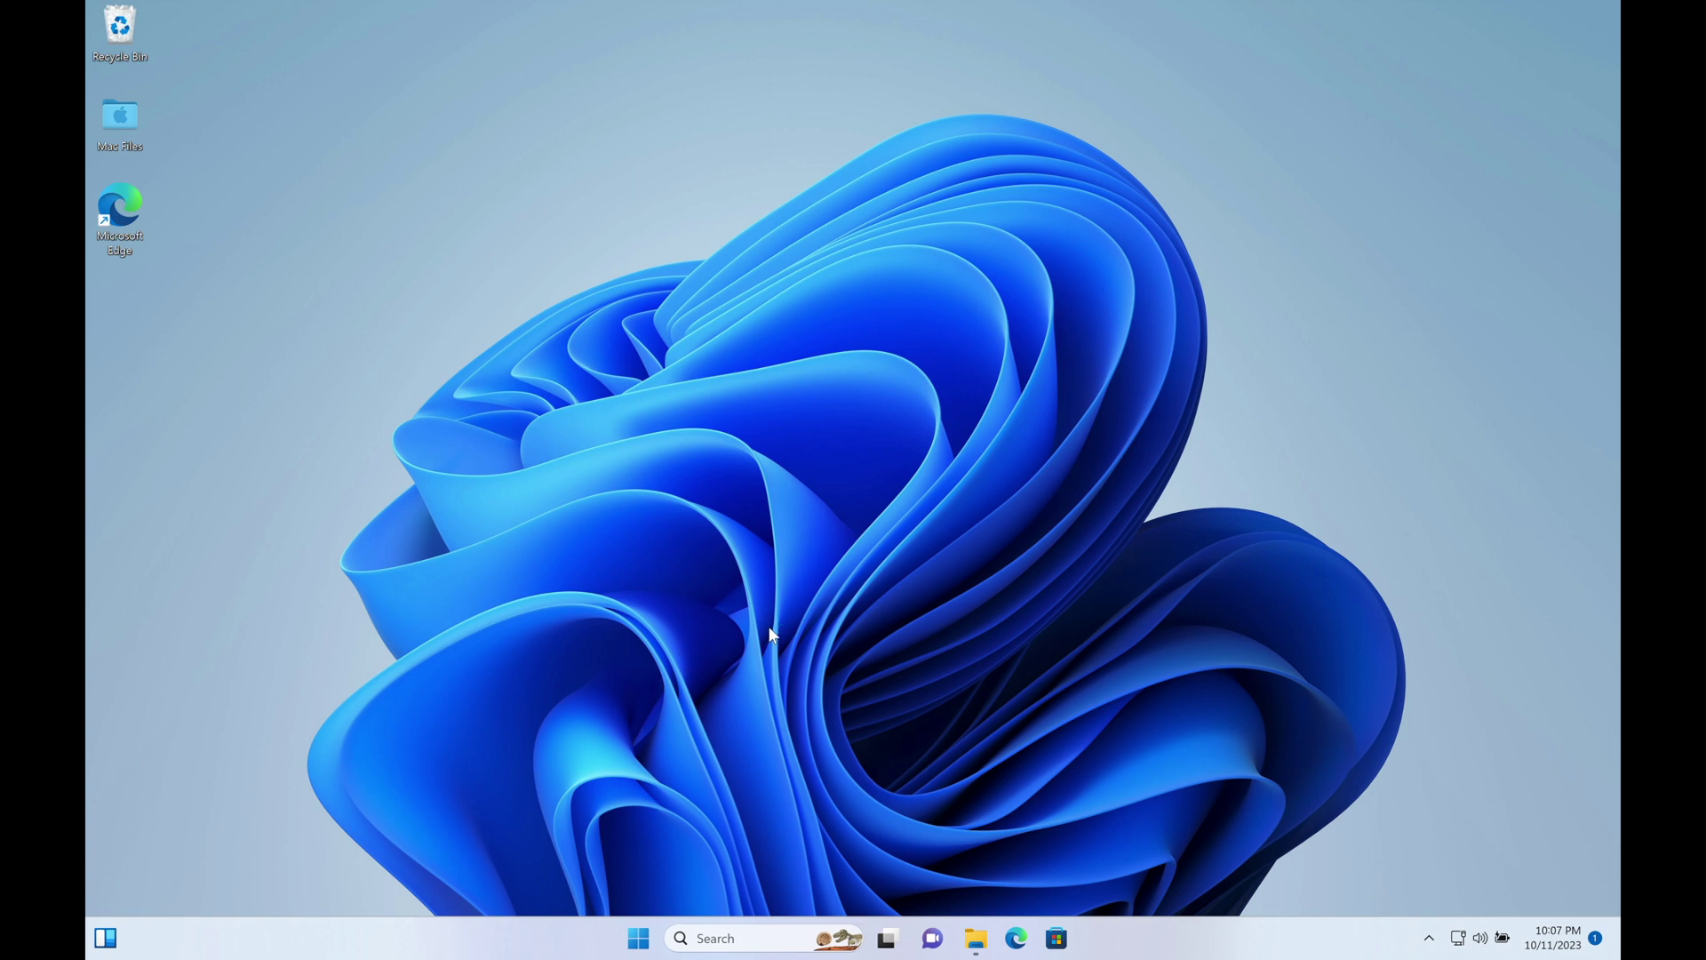
Install ISTA 4.39.20 with a desktop shortcut and the interface type Ediabas default settings (ediabas.ini), and finish the setup
left_click(931, 613)
left_click(932, 613)
left_click(932, 613)
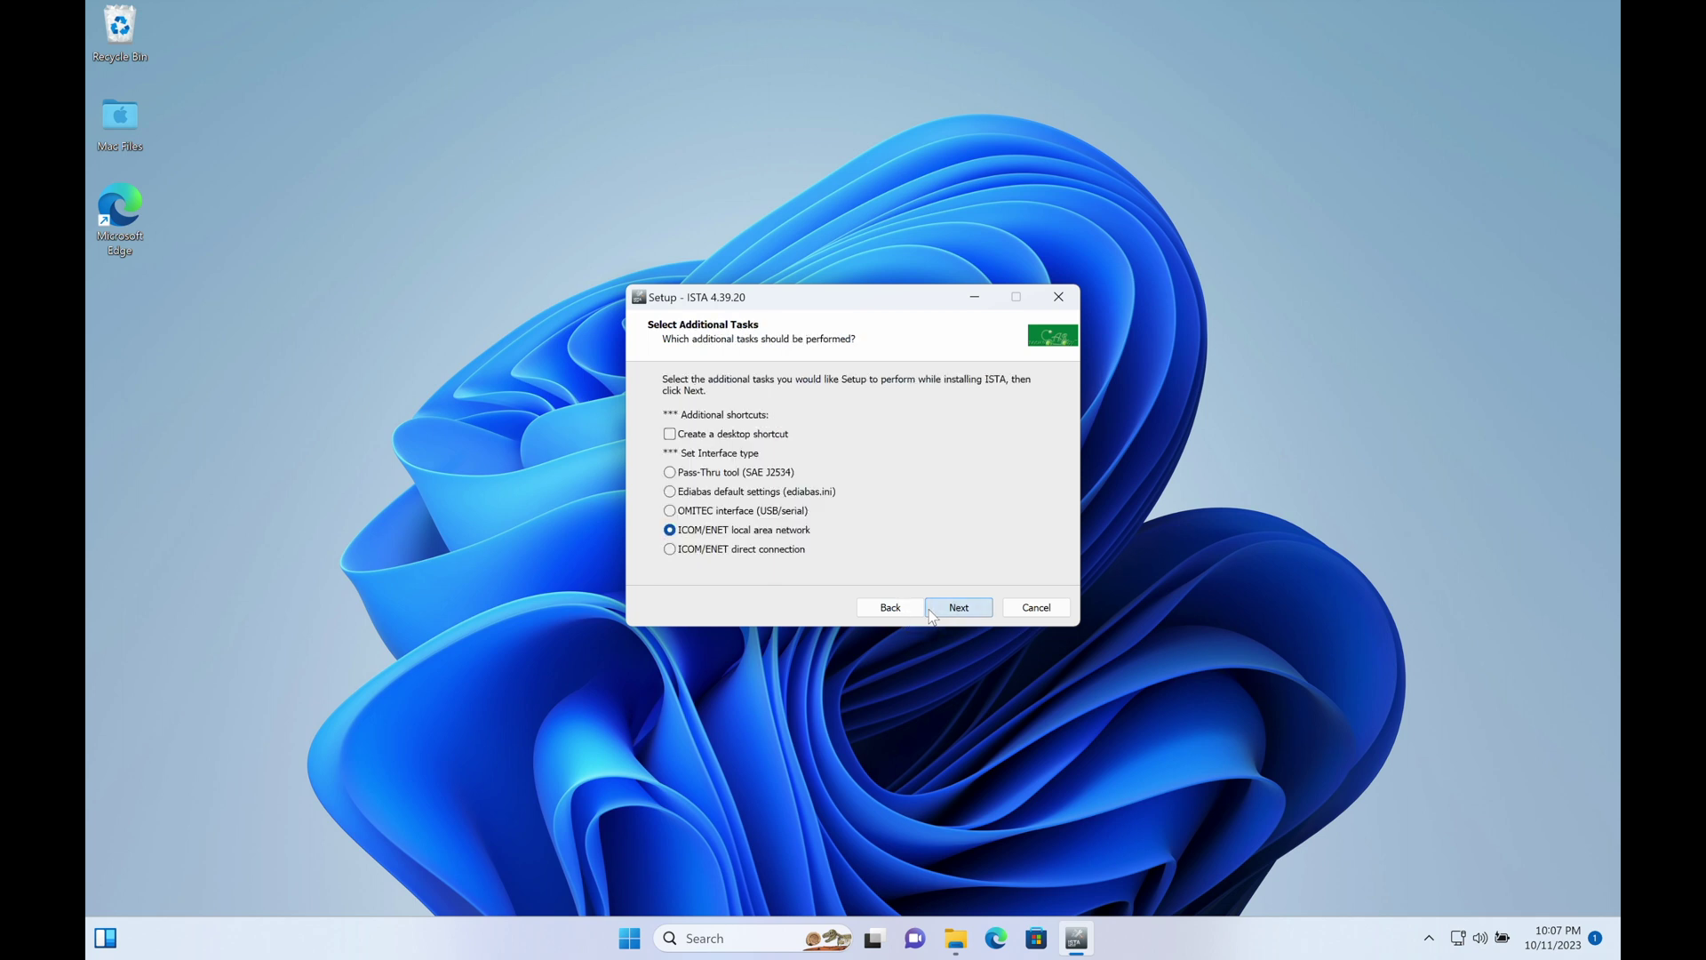
left_click(675, 434)
left_click(711, 492)
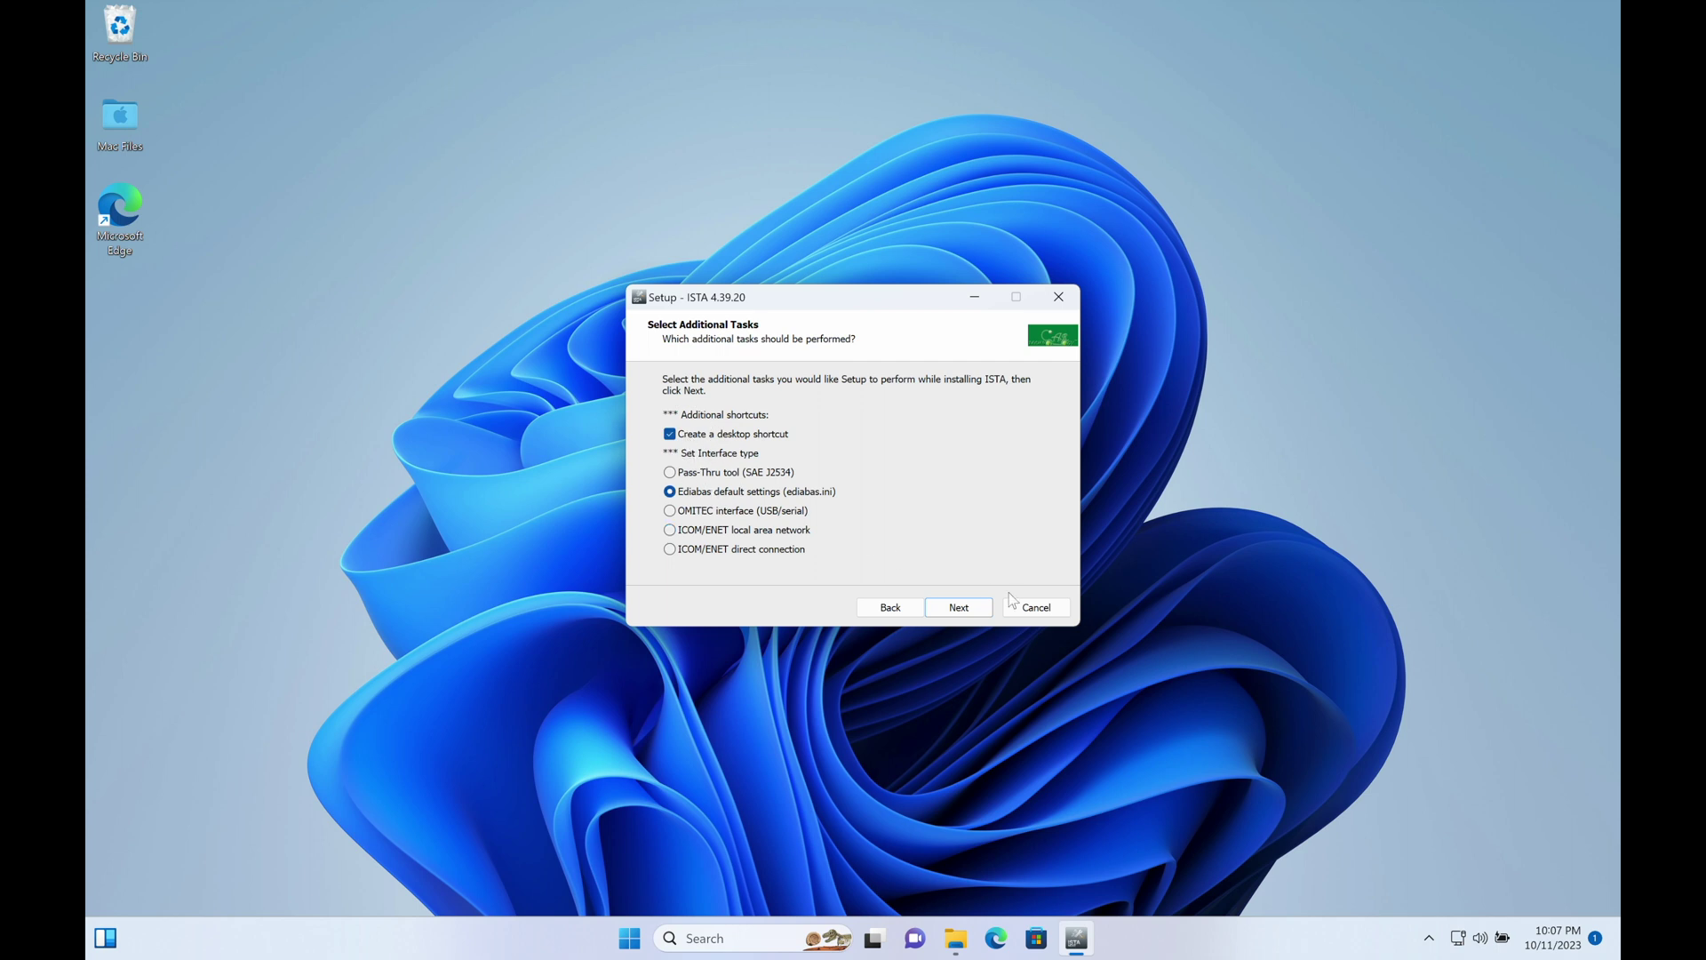
left_click(977, 605)
left_click(977, 605)
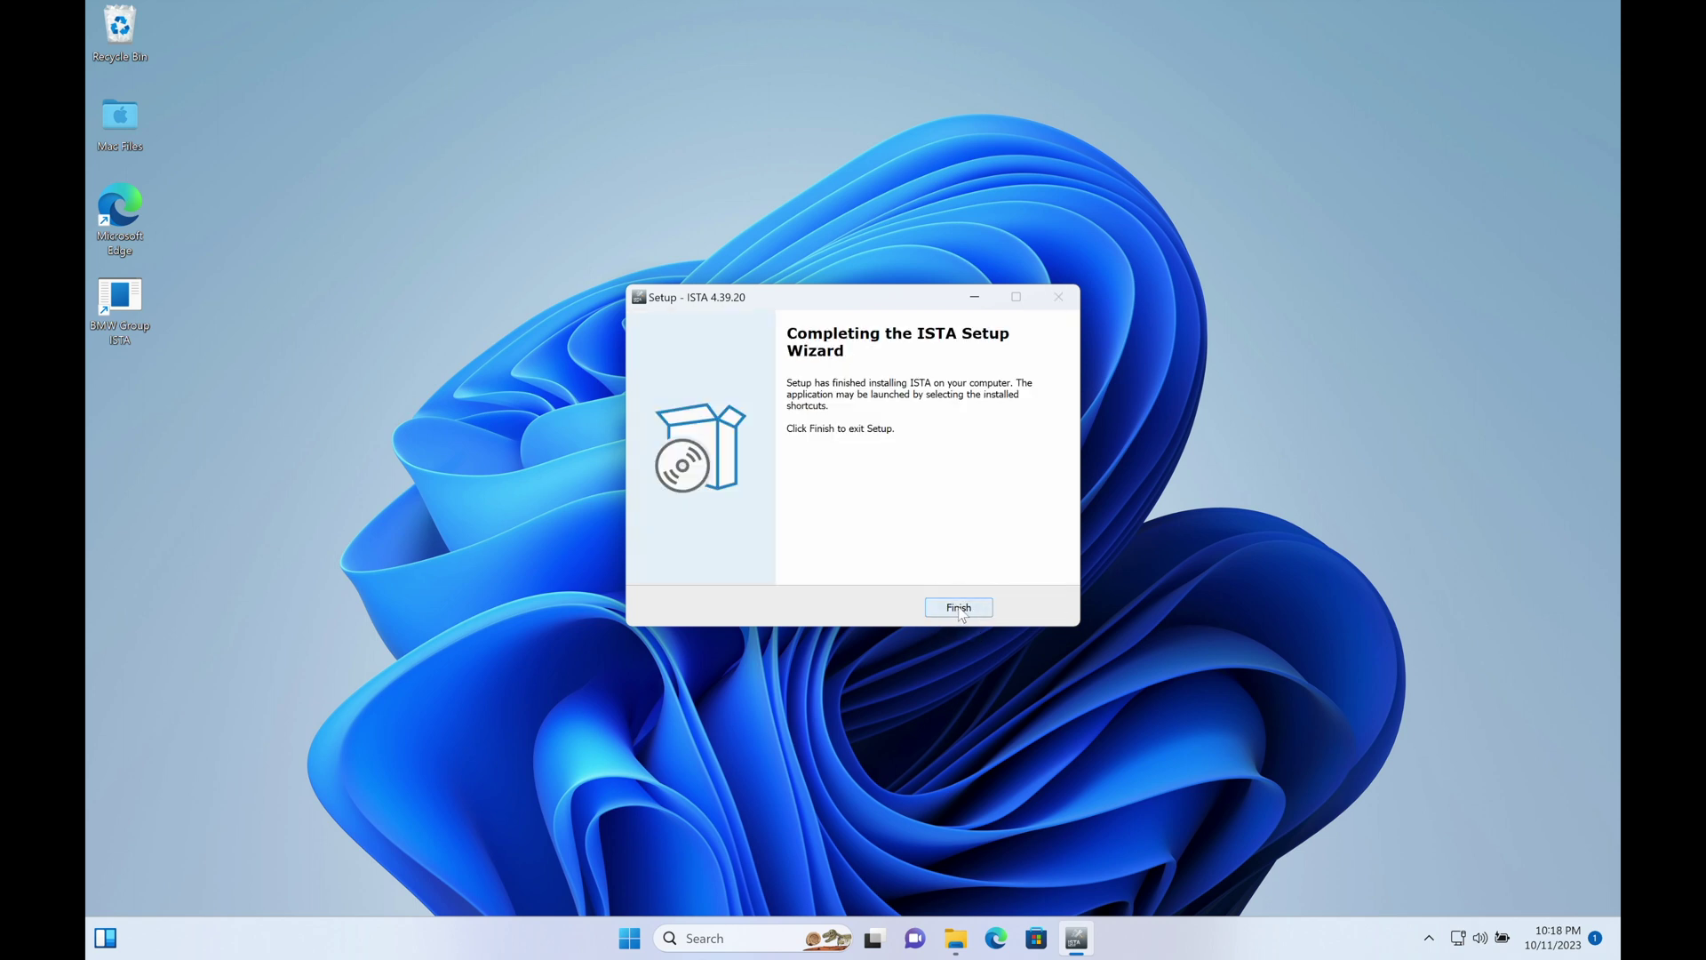
left_click(958, 606)
Refresh the desktop and launch BMW Group ISTA
right_click(958, 606)
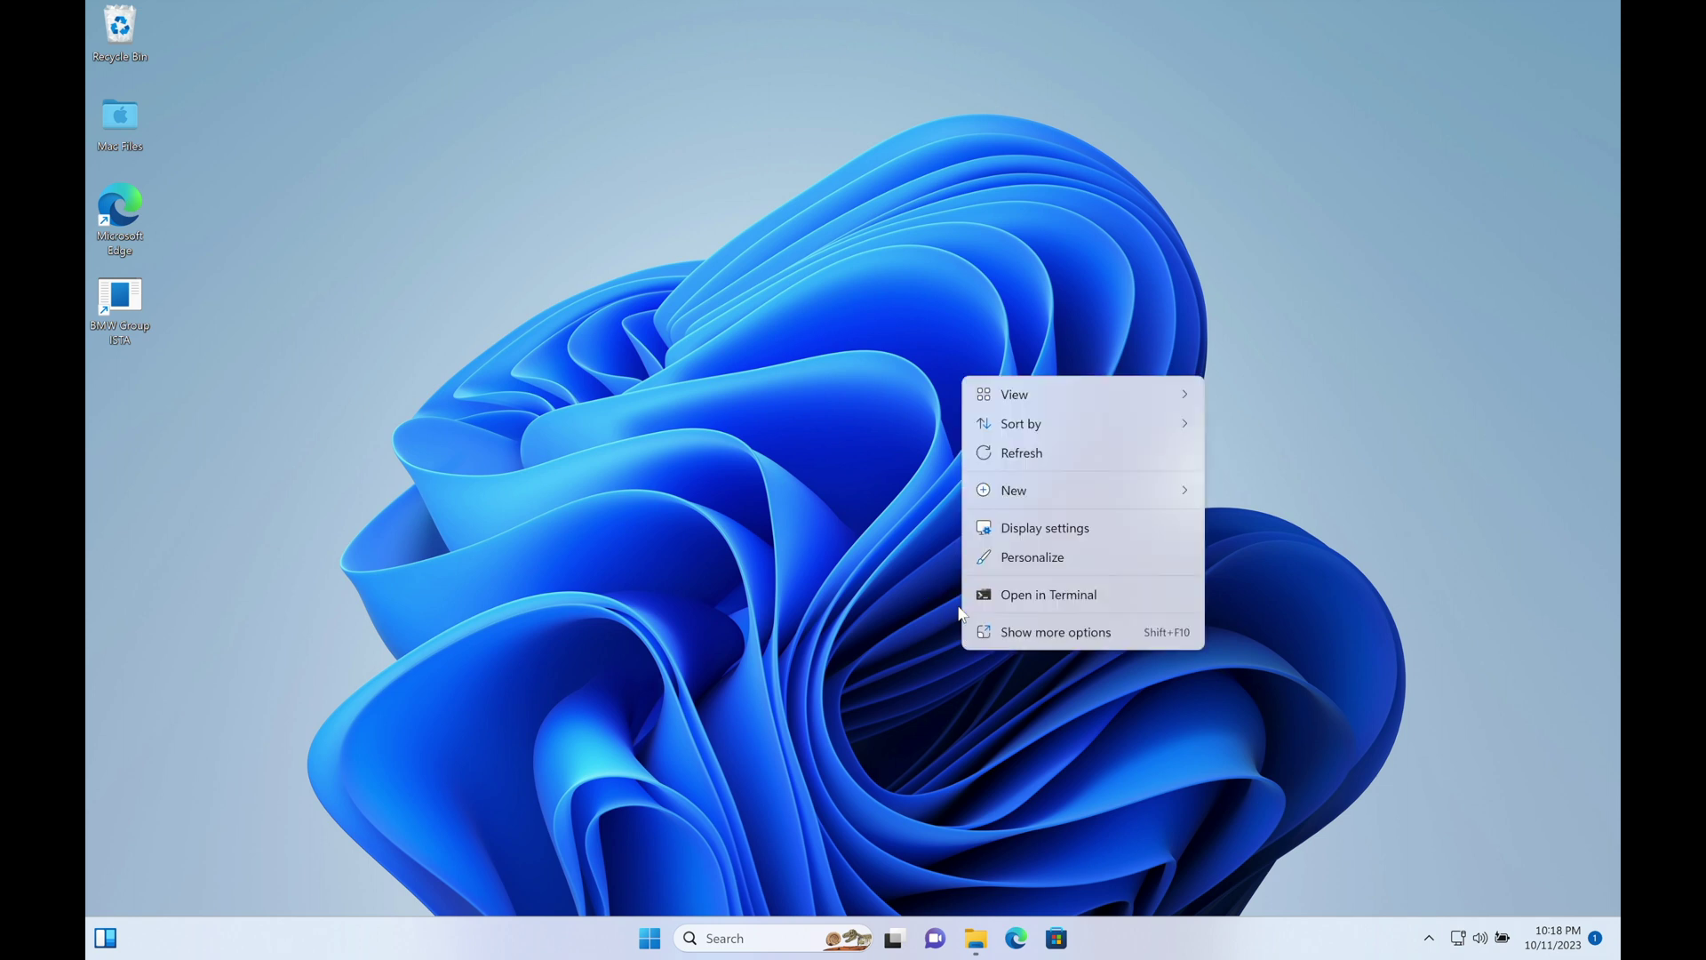
left_click(1005, 456)
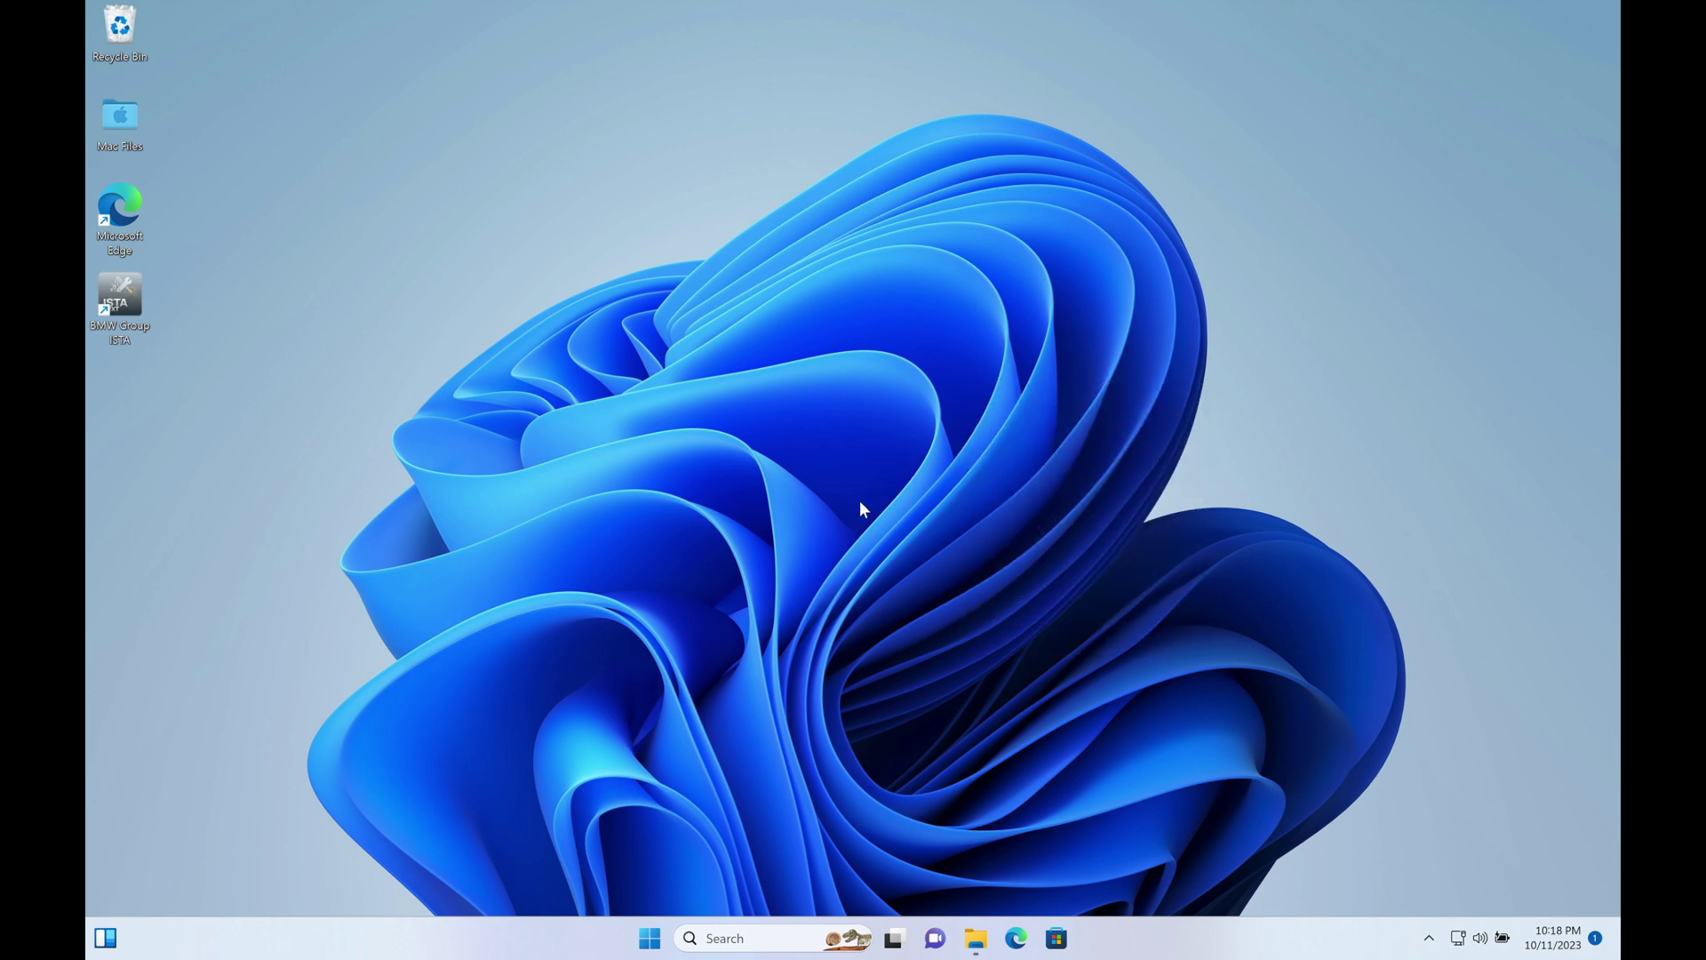
double_click(135, 299)
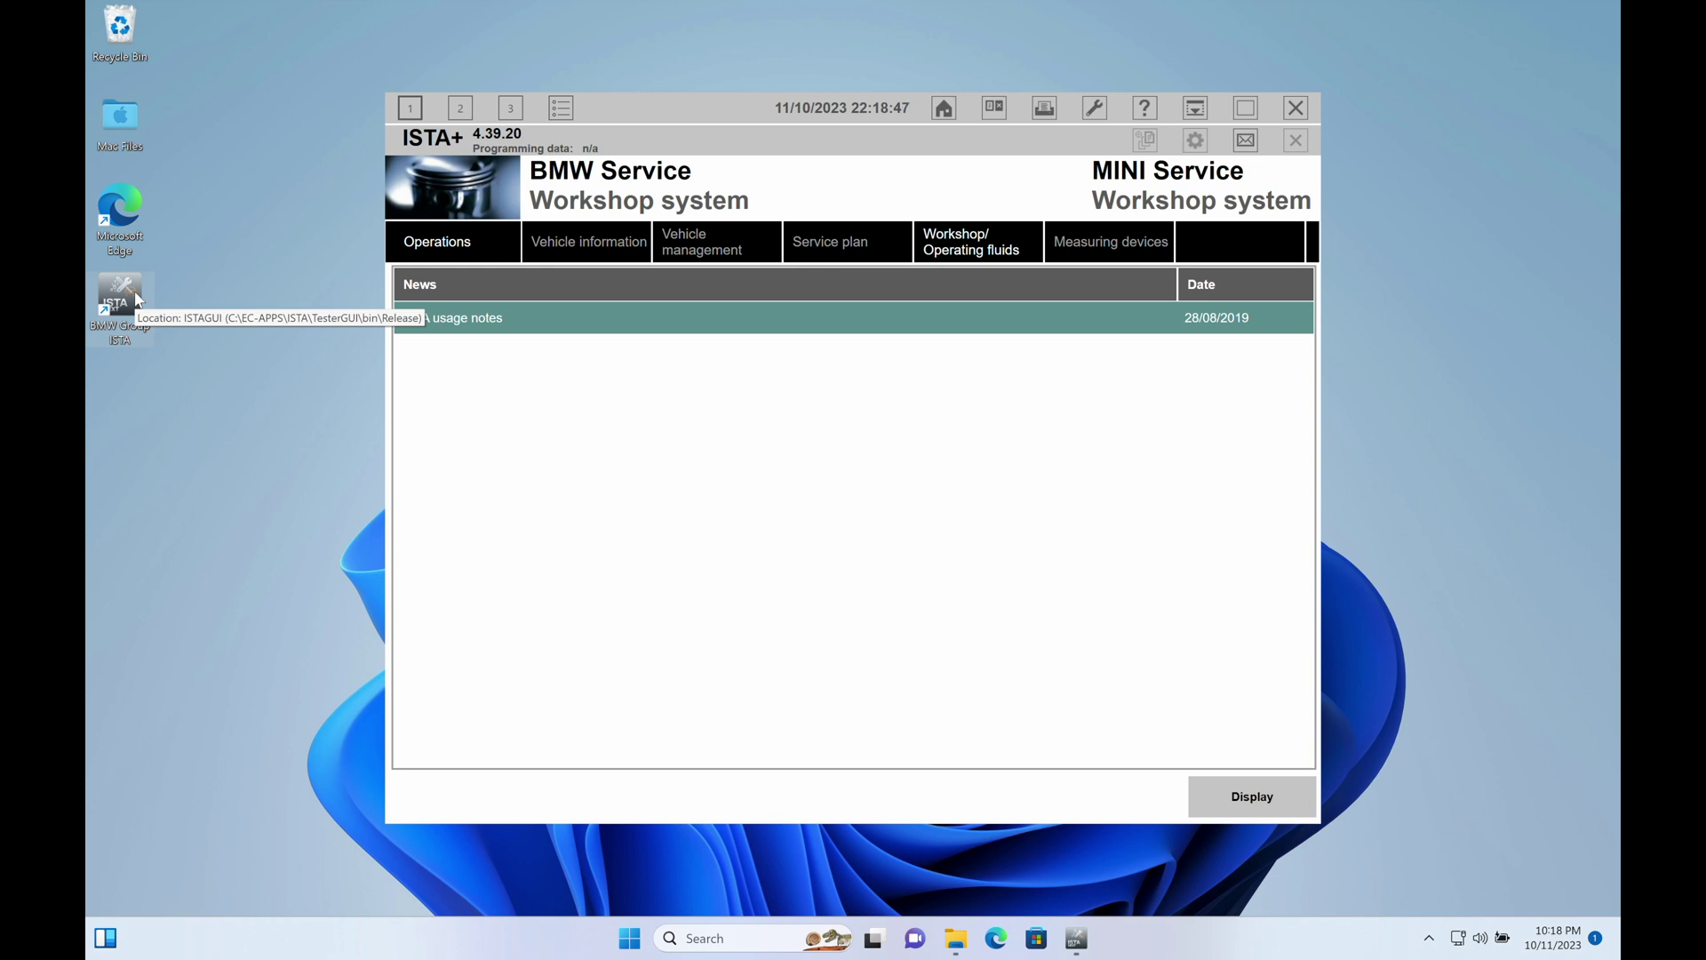
View the list of active operations and the available vehicle interfaces in the connection manager
left_click(560, 114)
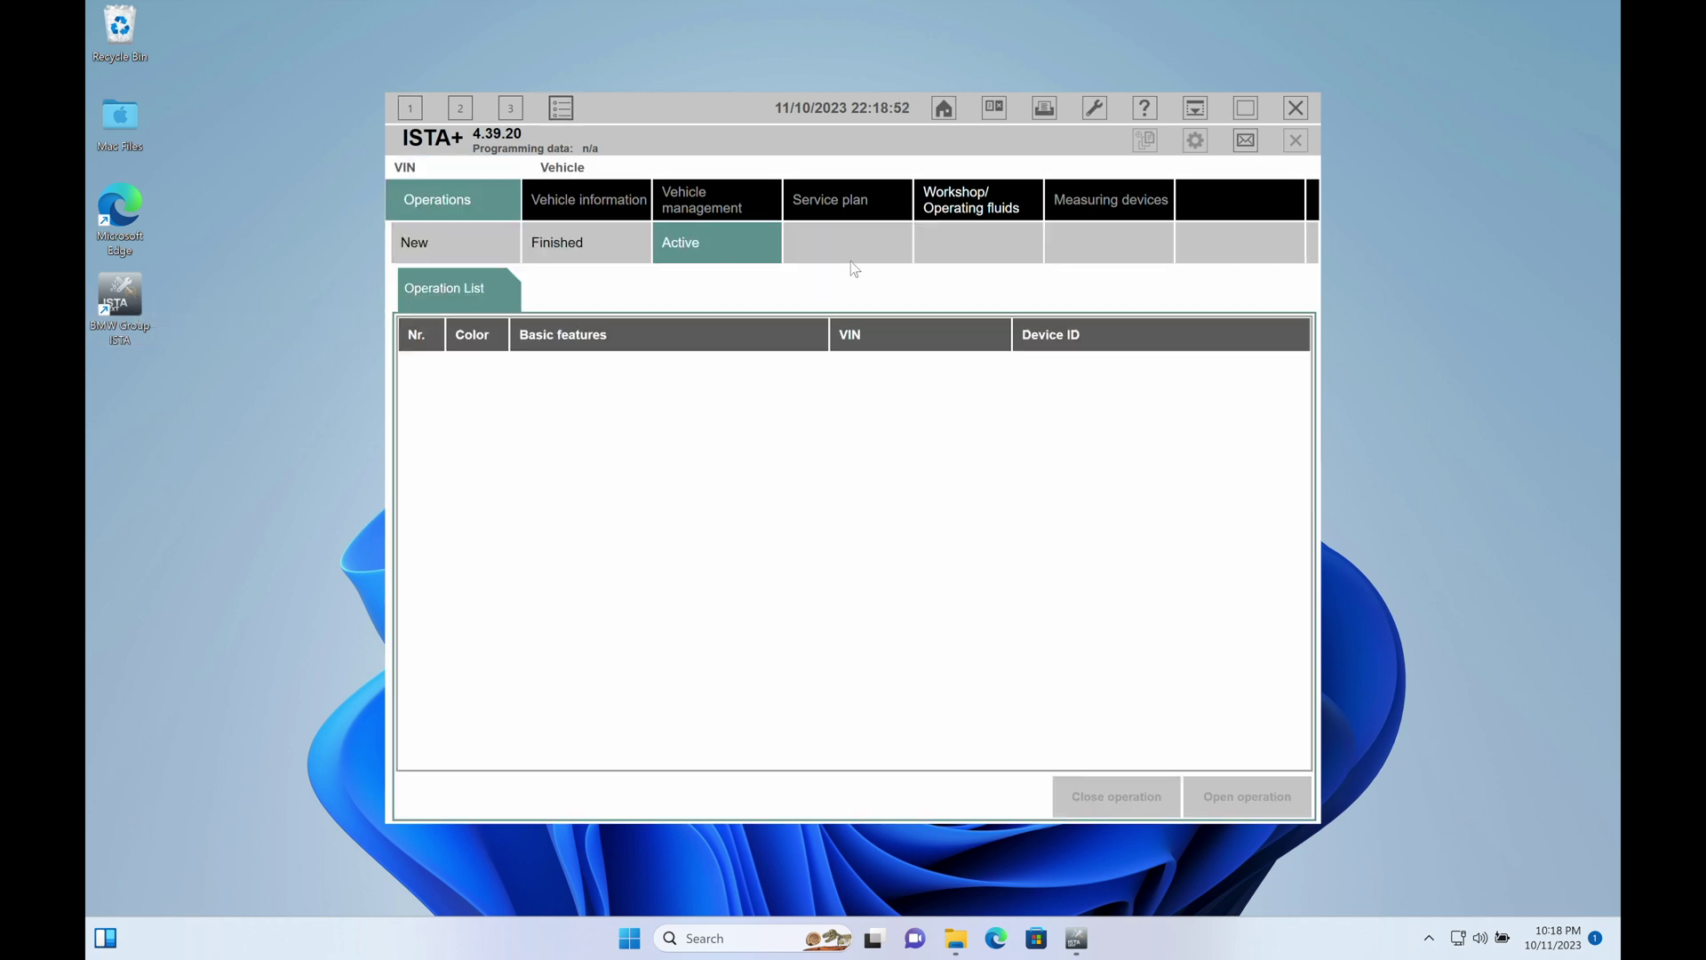
left_click(999, 113)
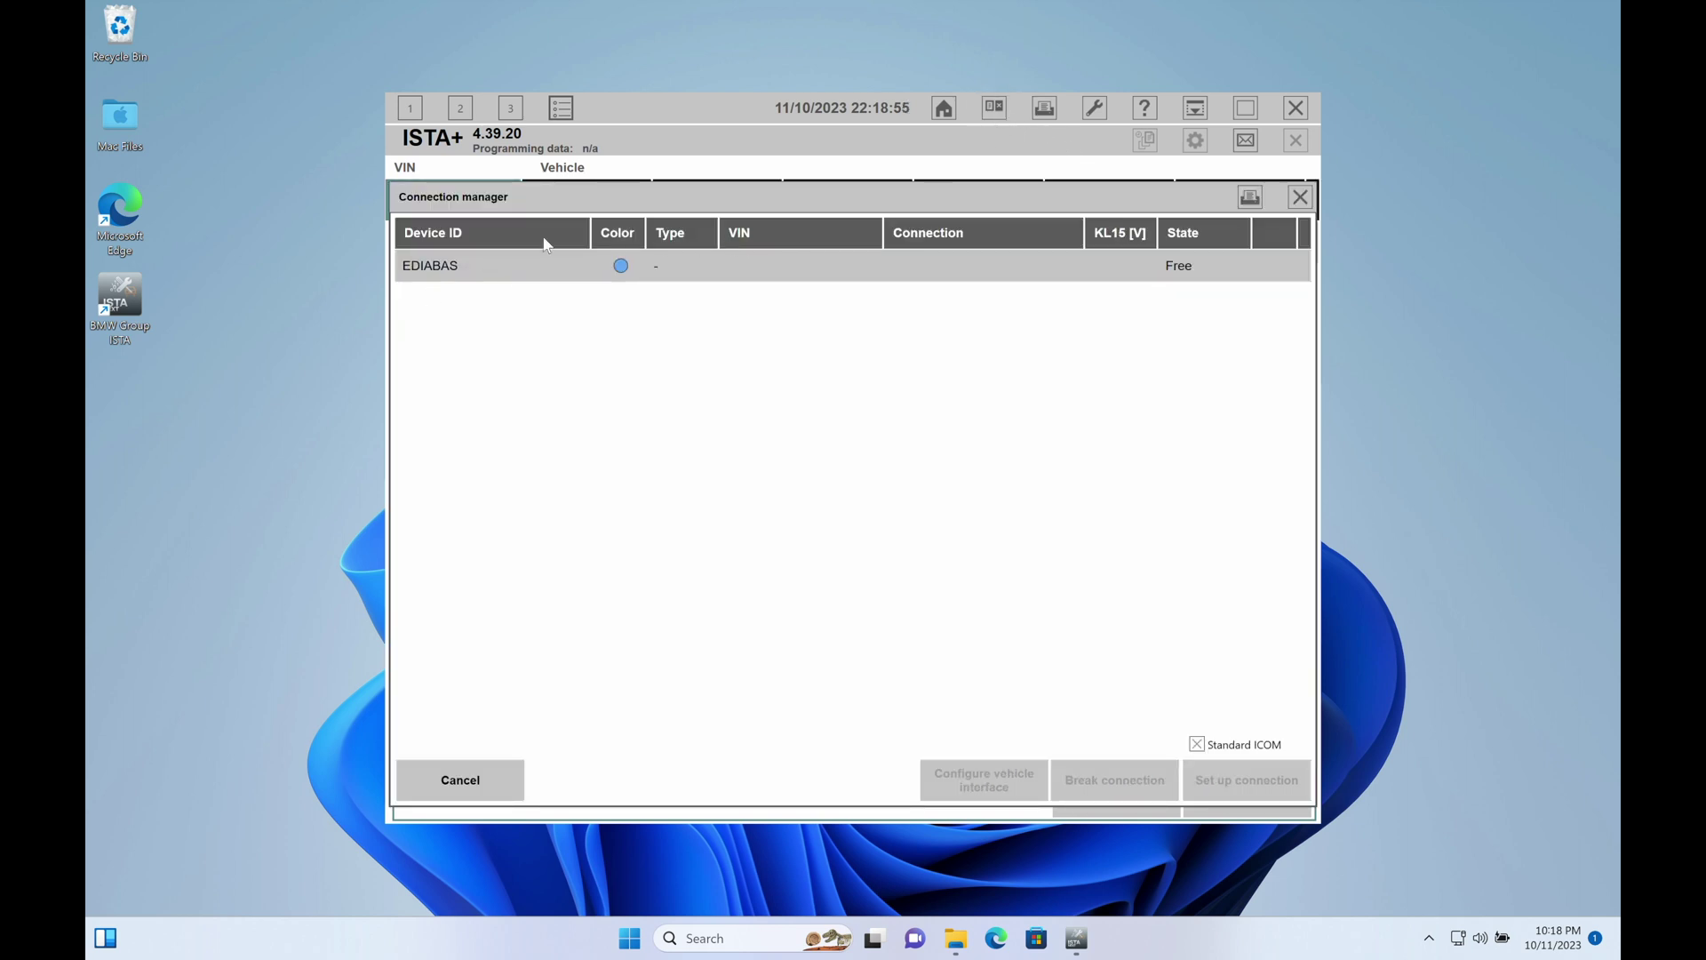
Review the vehicle interface, initial operation and dealer data settings in ISTA's administration
left_click(1094, 110)
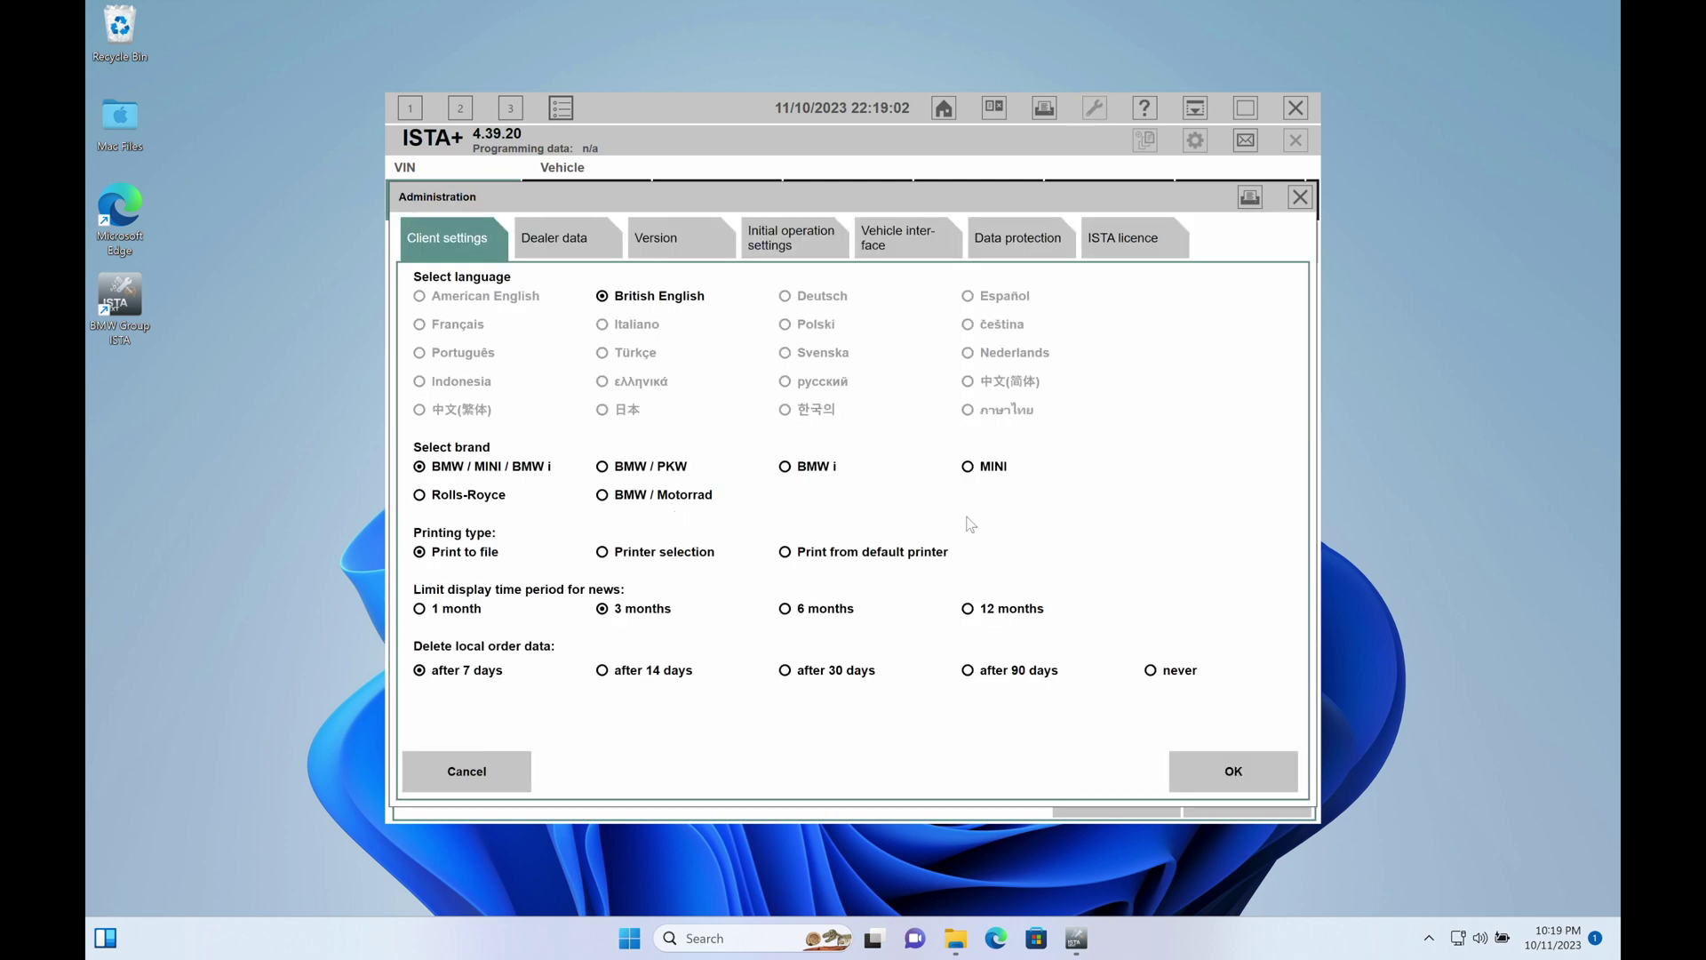
left_click(938, 258)
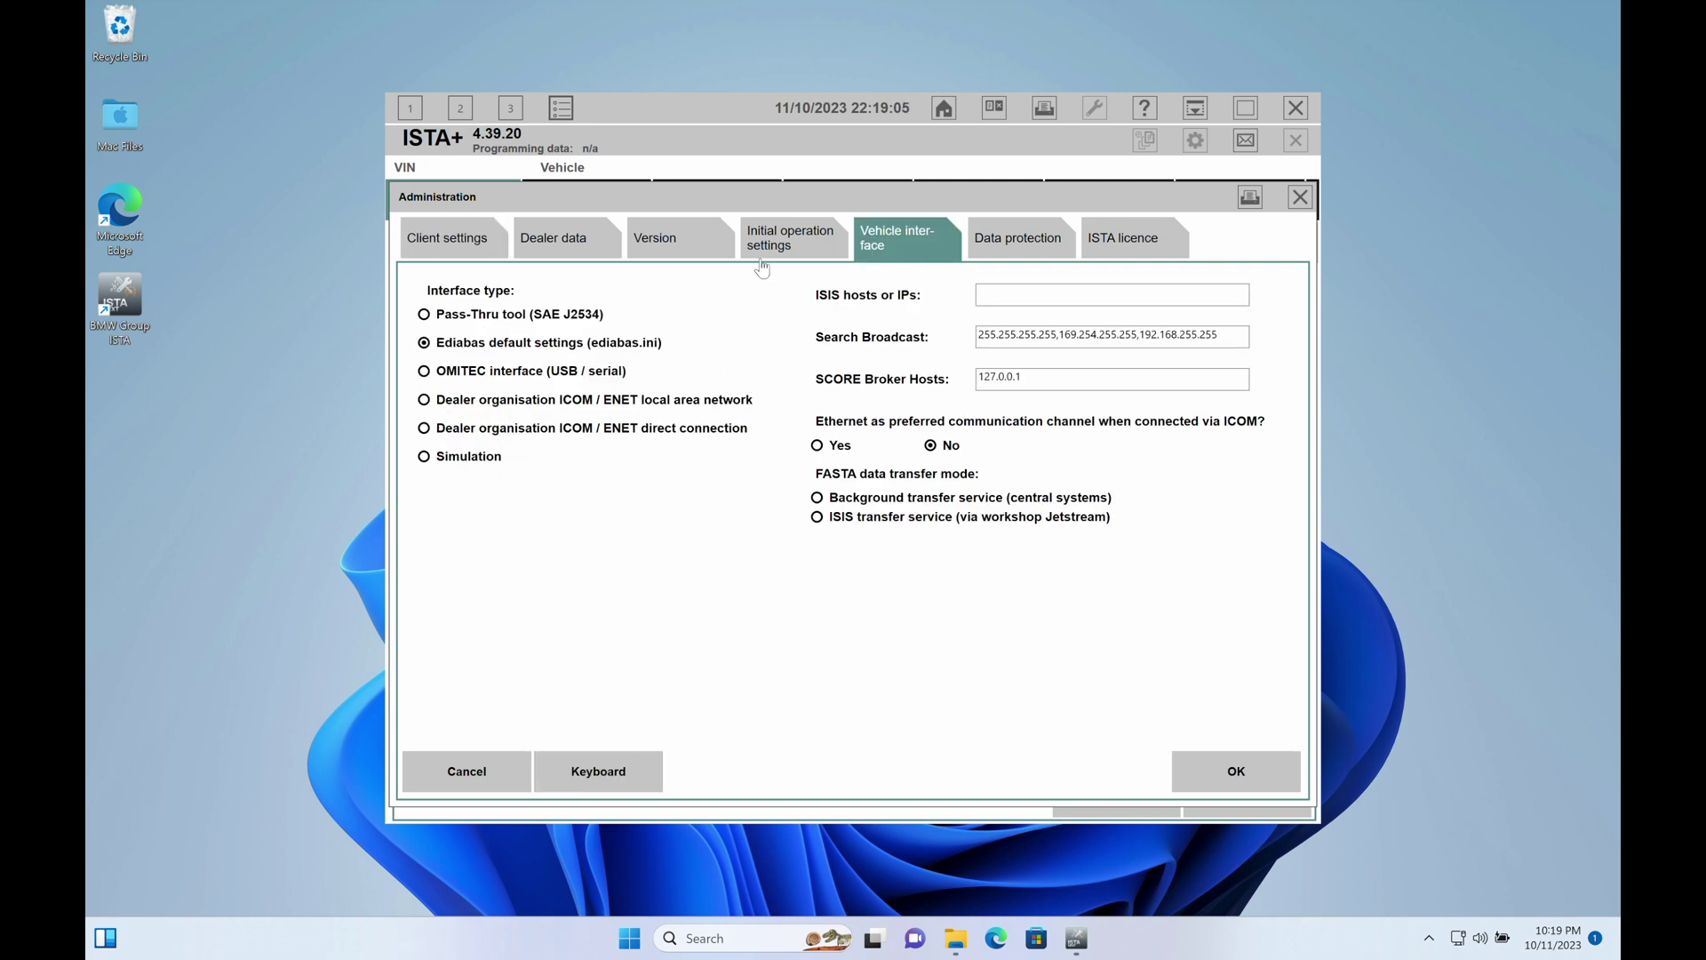
left_click(800, 238)
left_click(609, 257)
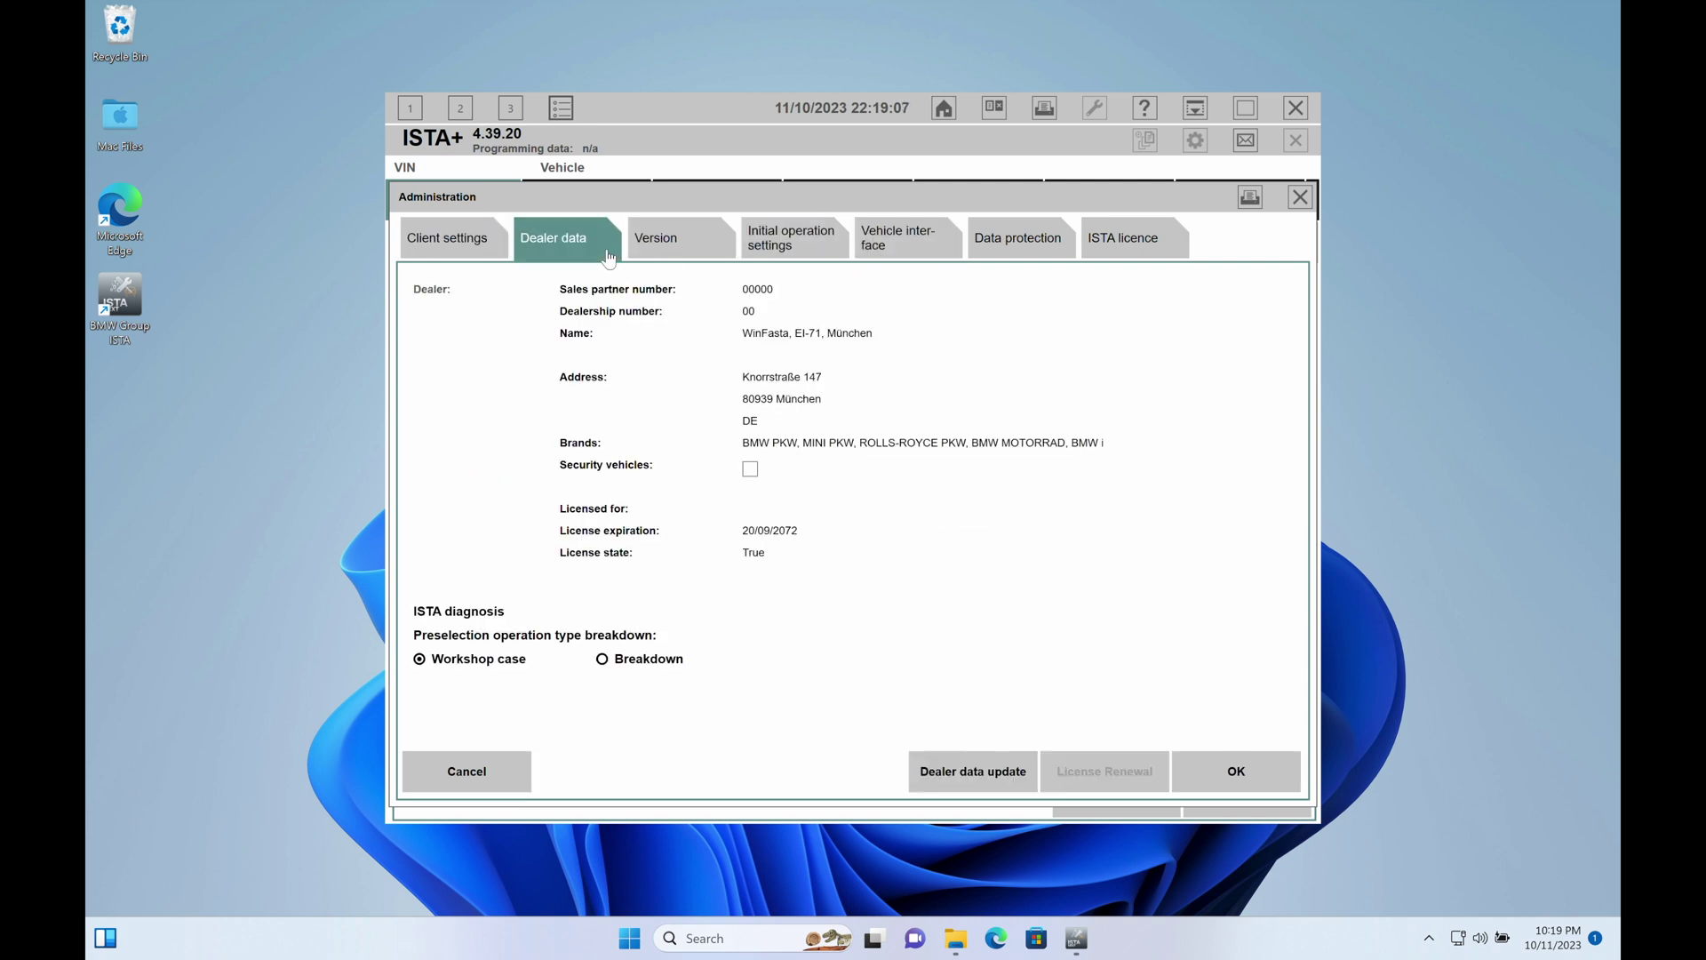
Review the installed package versions in ISTA's administration, and close the administration window
left_click(678, 245)
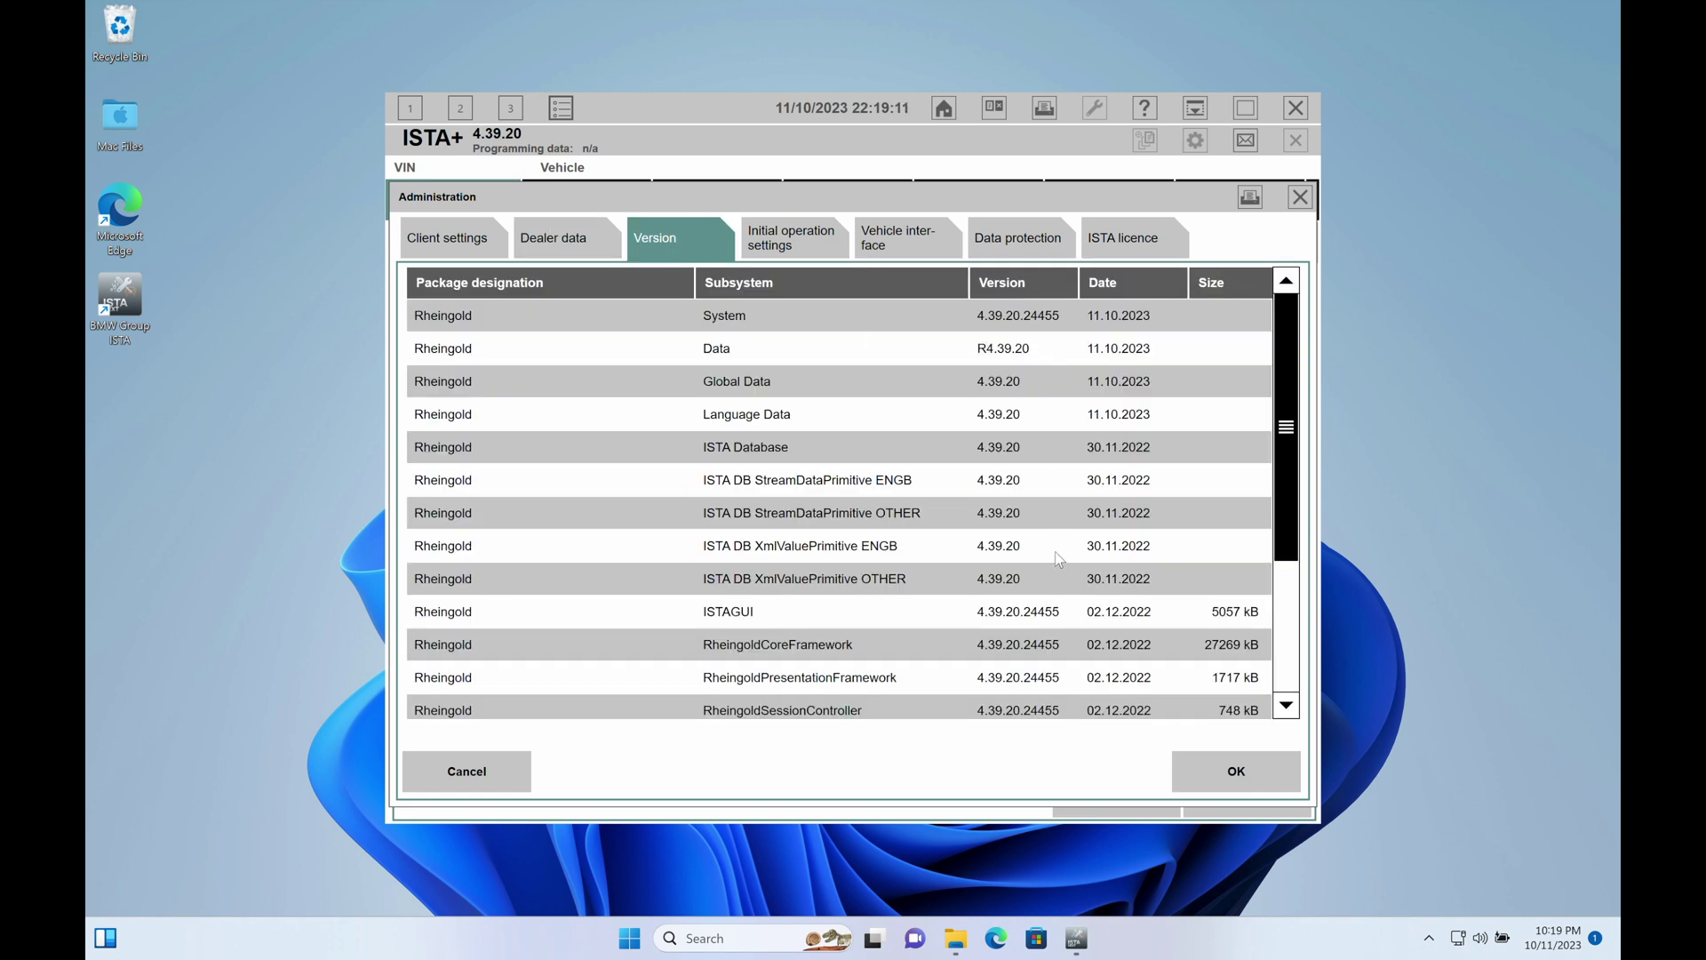
left_click(1300, 196)
left_click(1298, 194)
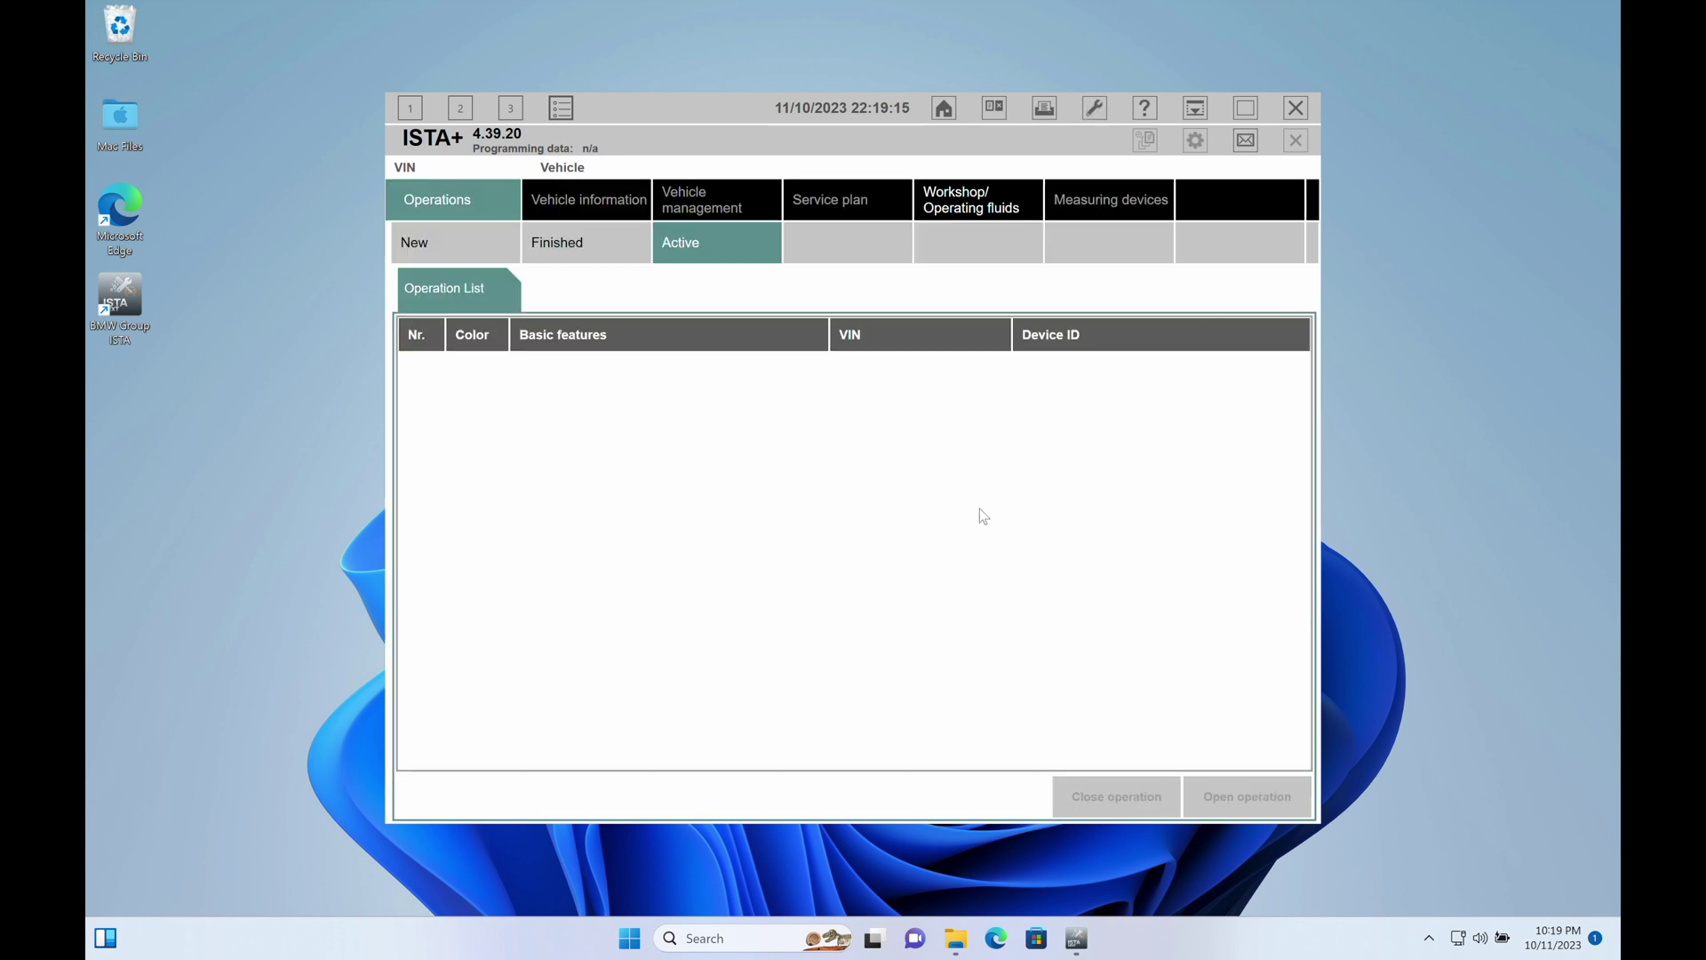
View the VIN entry and vehicle data read-out pages for a new operation, and return to the active operations list
left_click(419, 119)
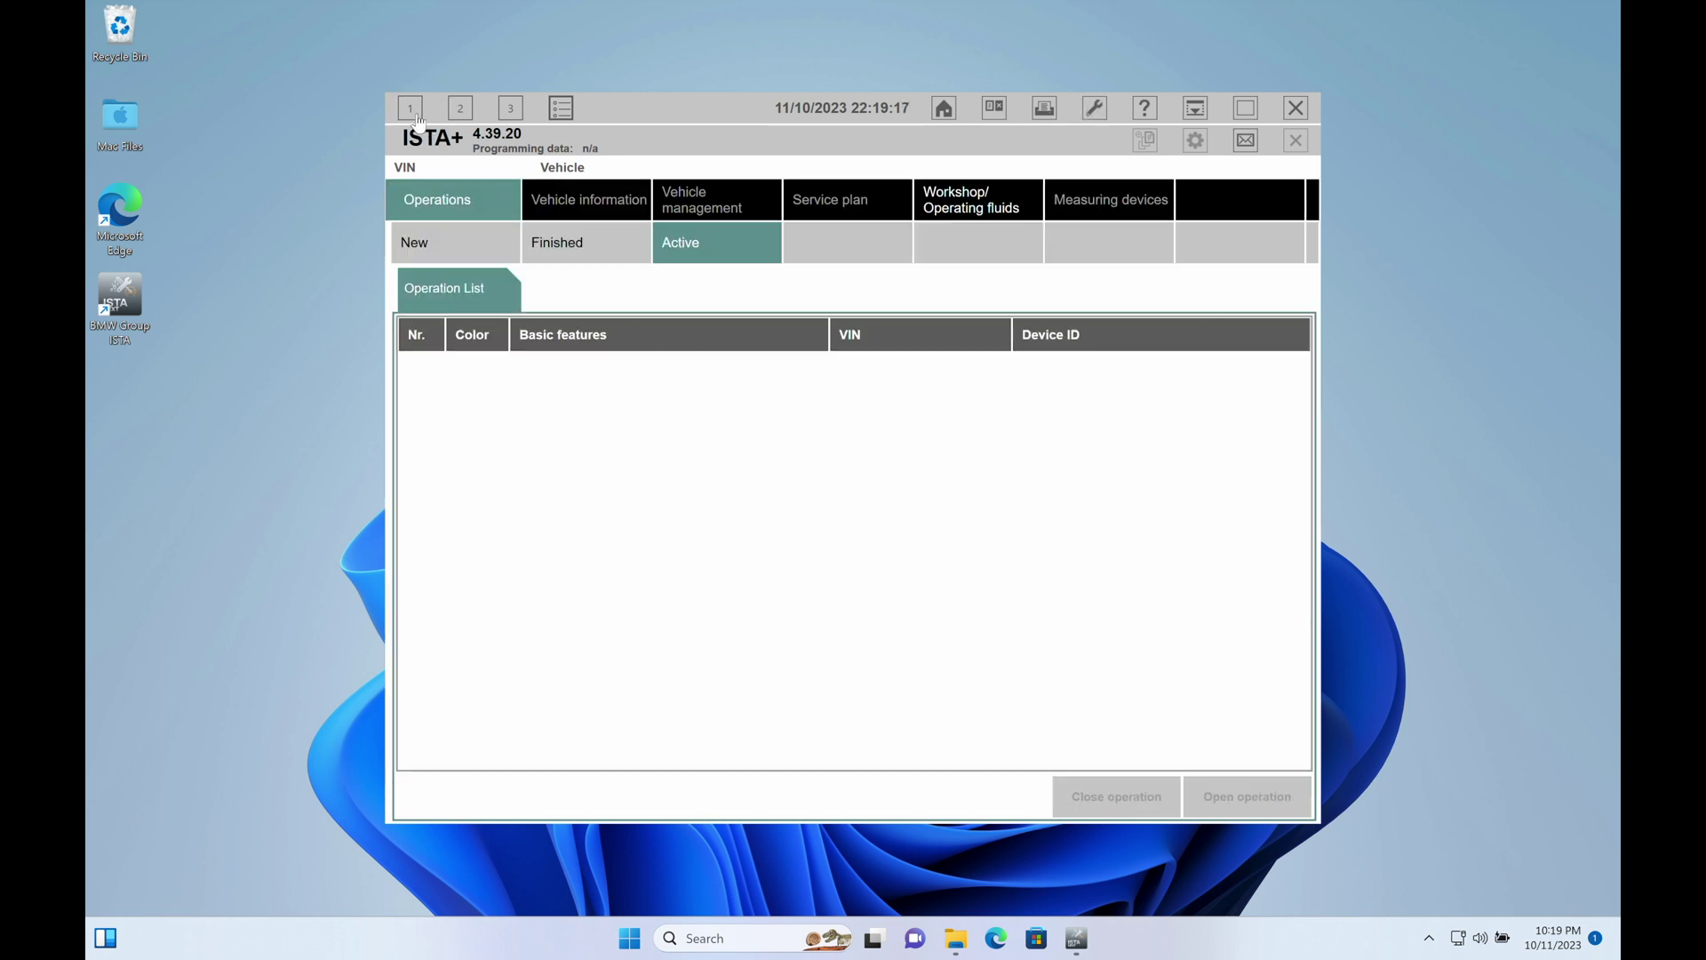
left_click(683, 251)
left_click(476, 235)
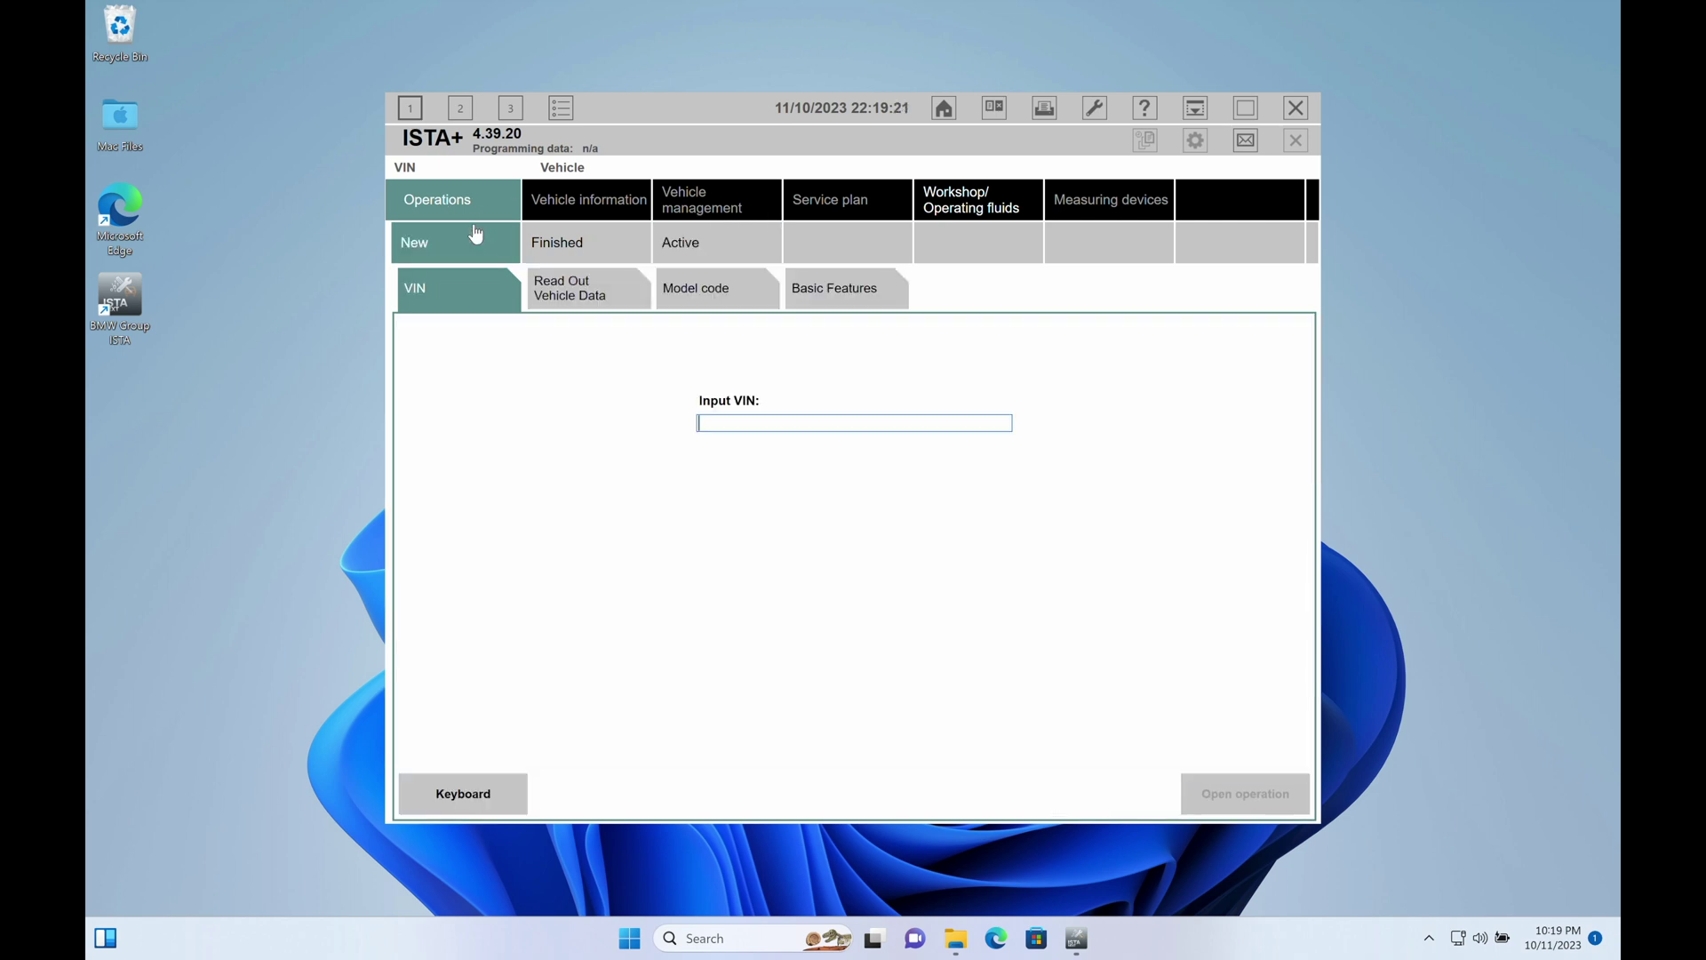
left_click(625, 286)
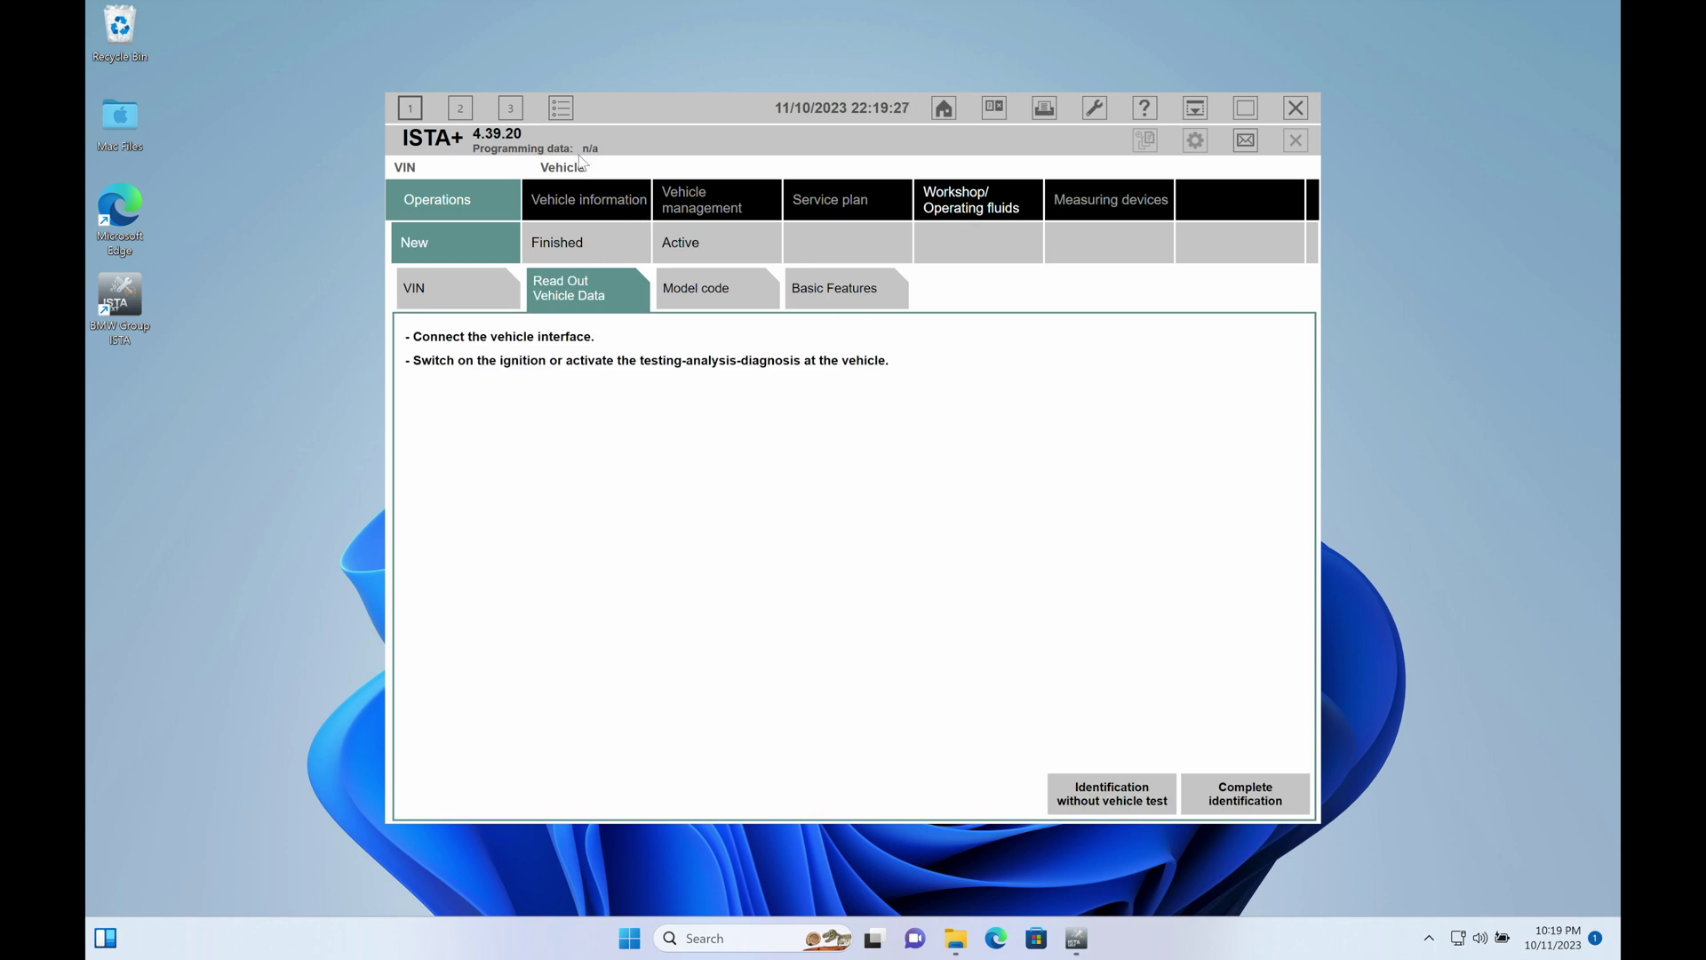
left_click(559, 110)
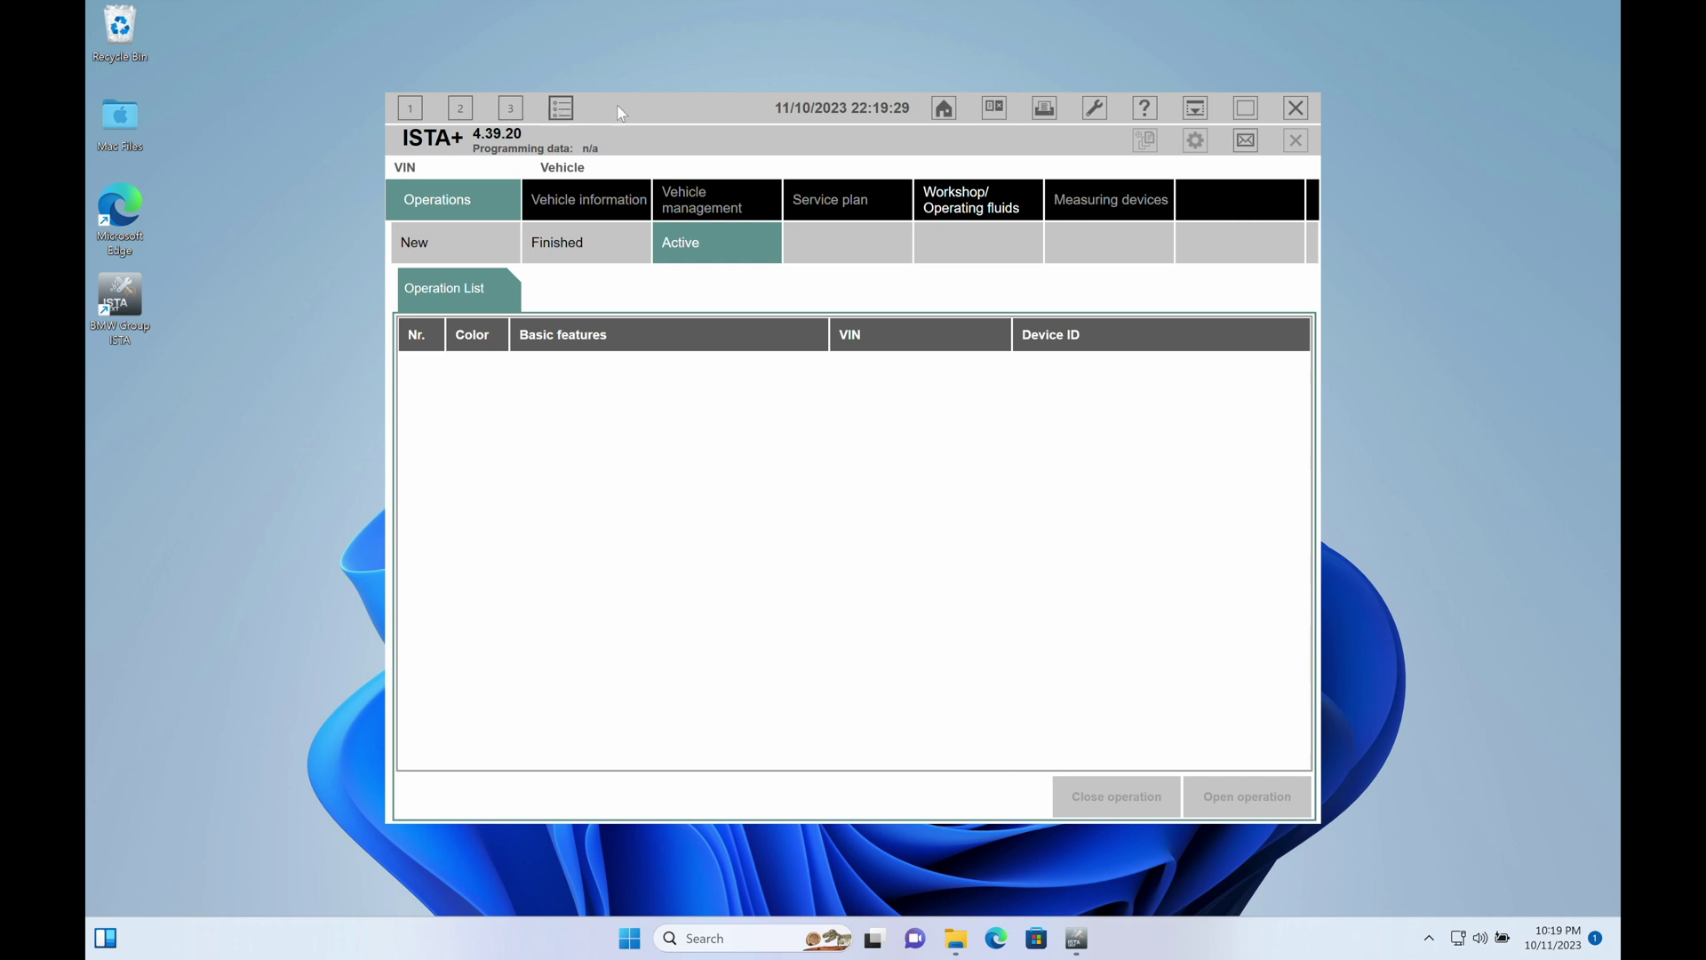
Exit ISTA, confirming the closure, and switch to the ISTA_Standalone_4.39.20 folder in File Explorer
left_click(1290, 114)
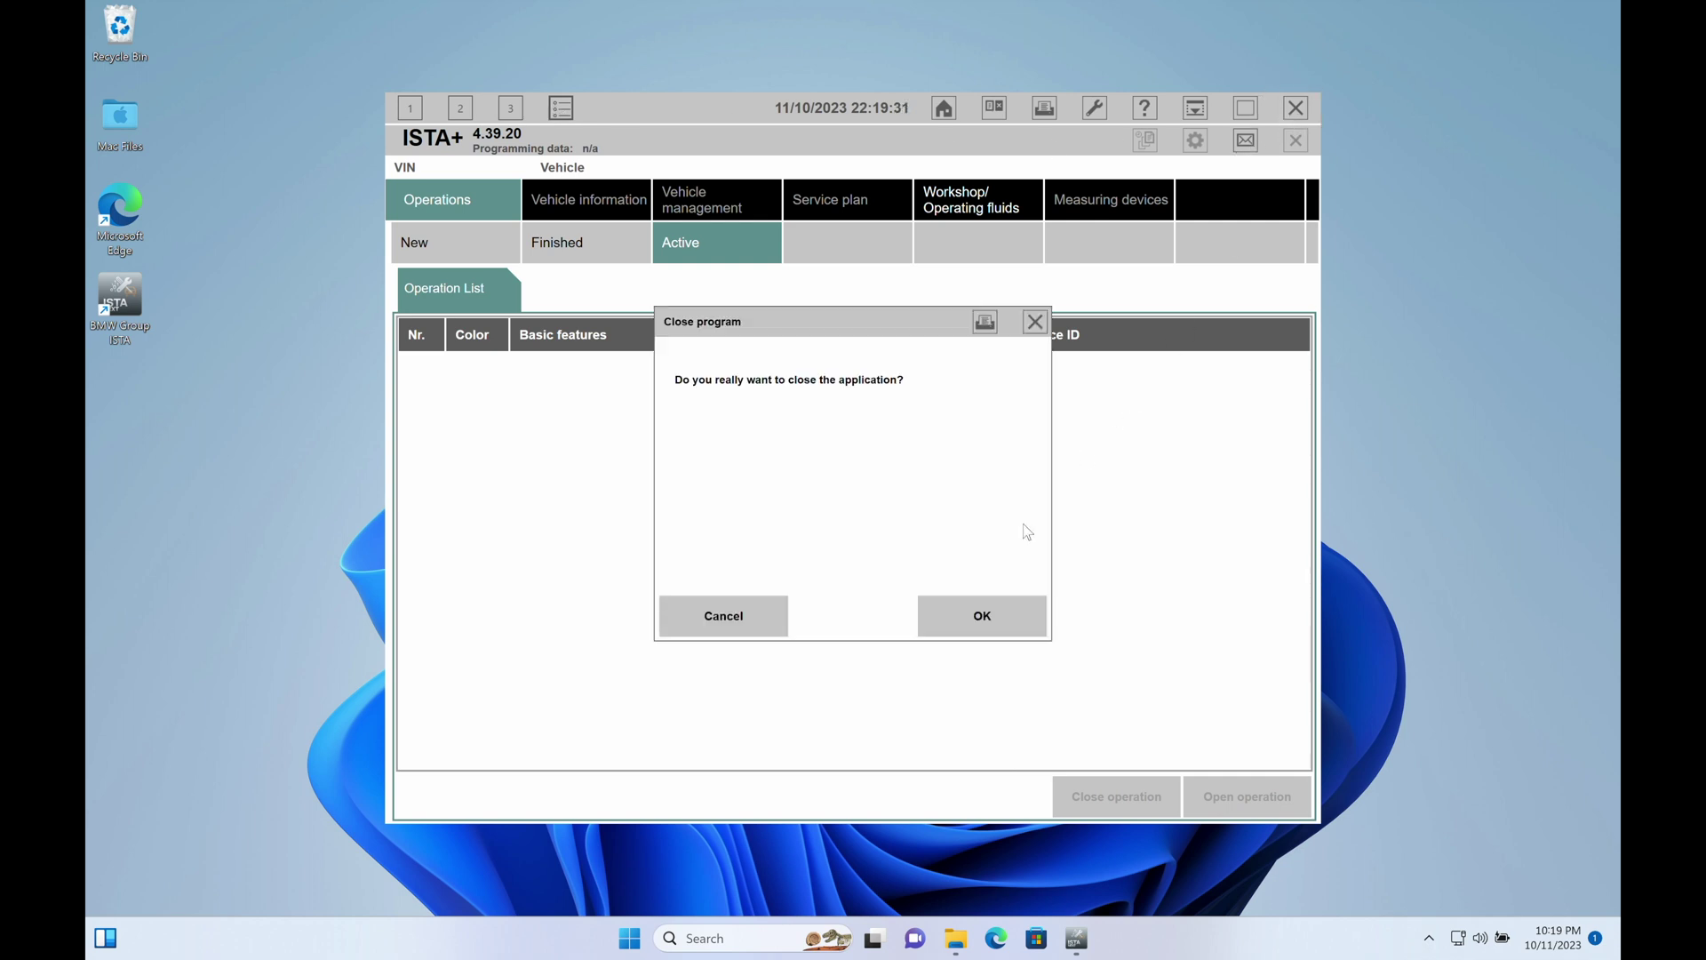
left_click(984, 615)
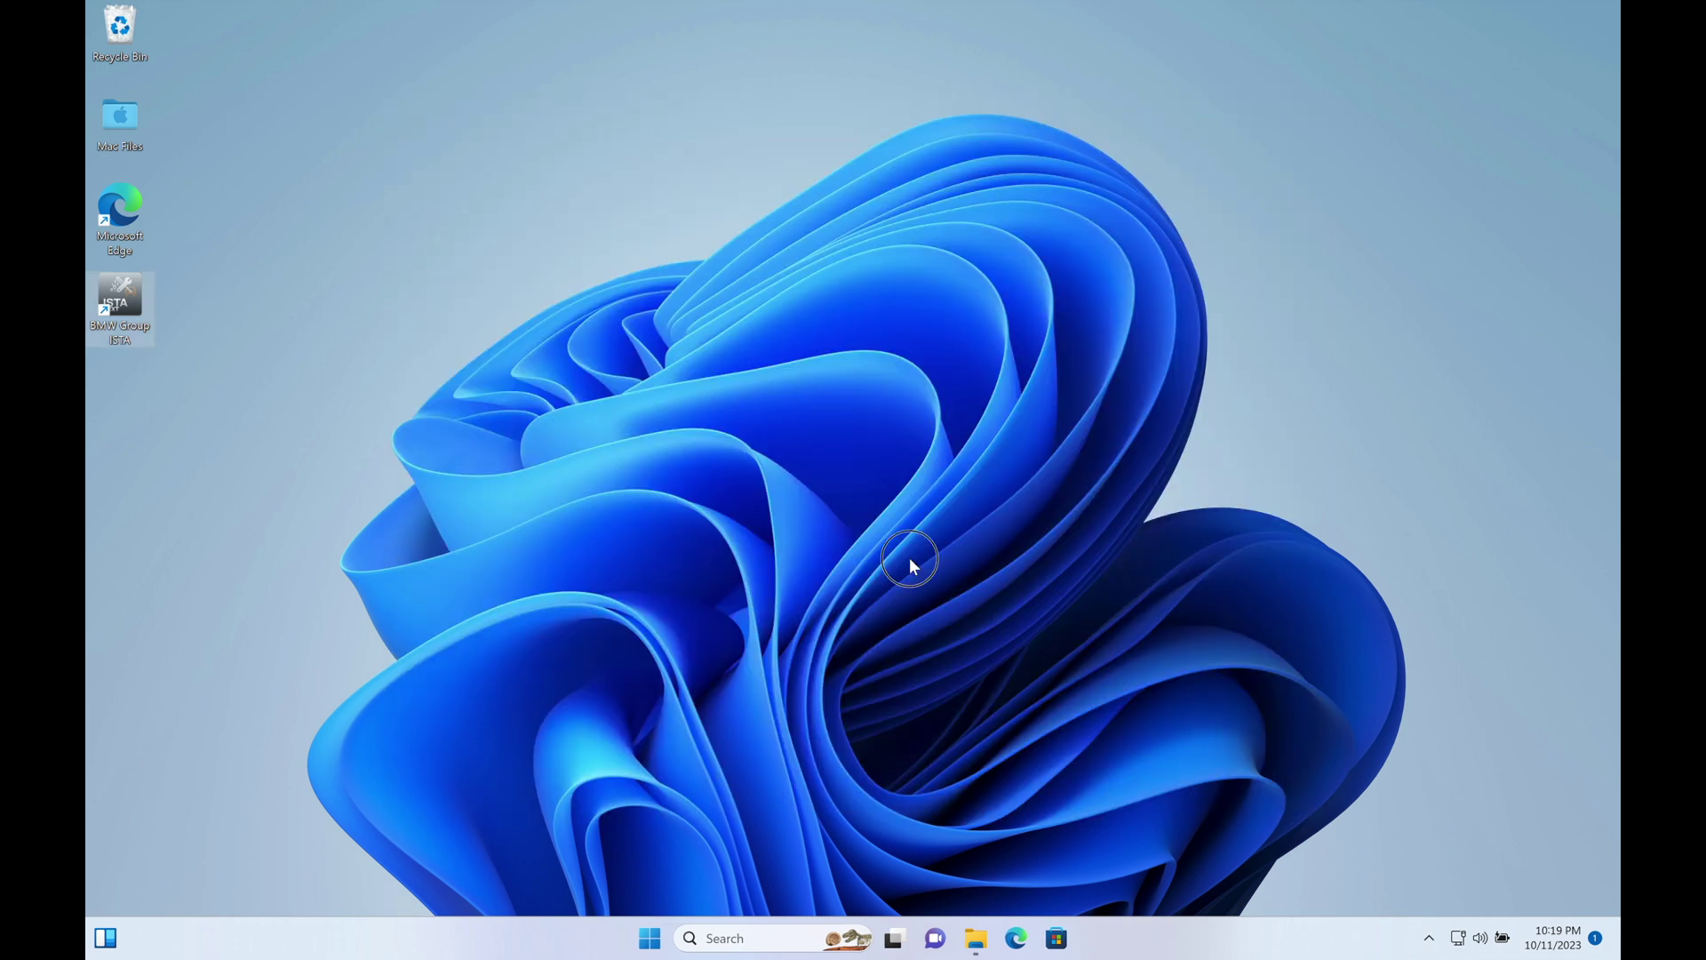
left_click(978, 944)
scroll(749, 404, "up", 1)
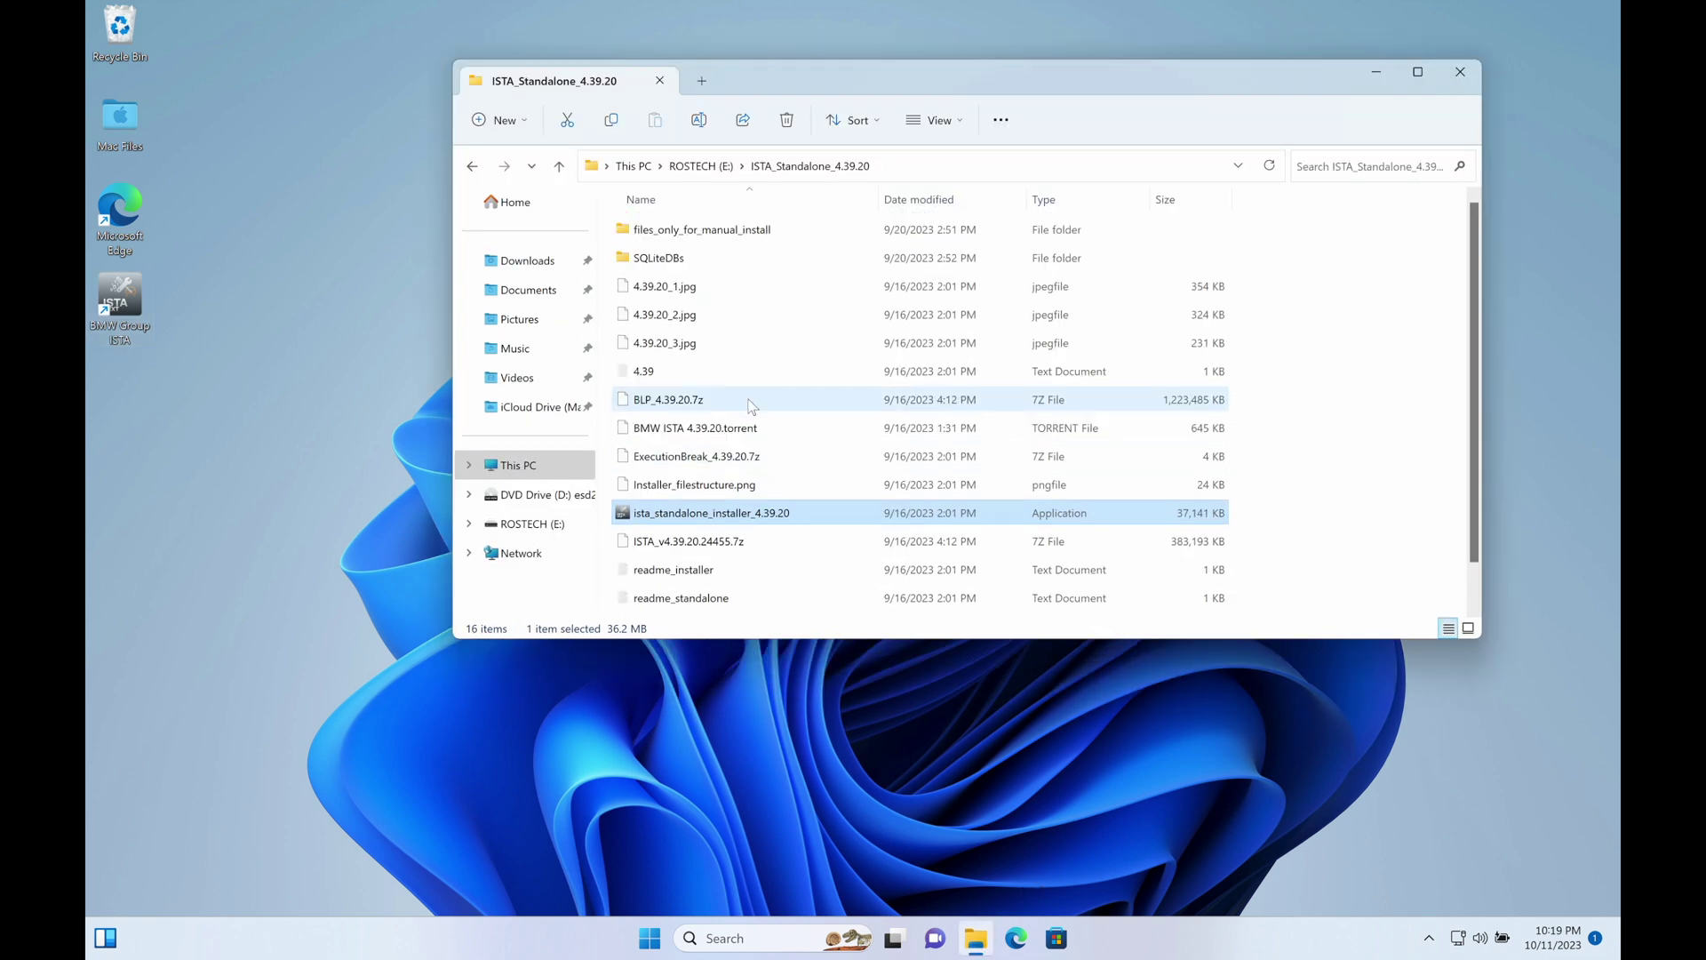